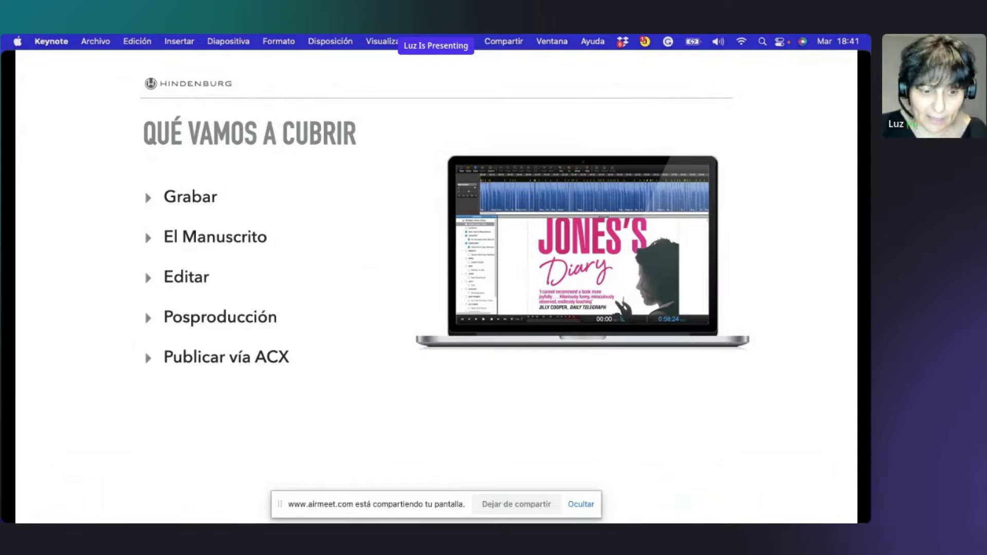
key(Right)
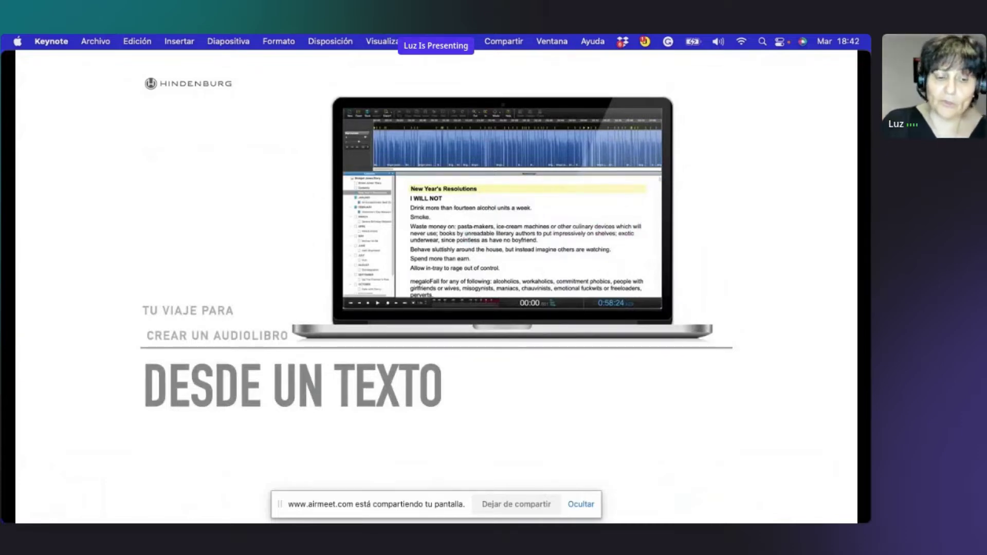
key(Right)
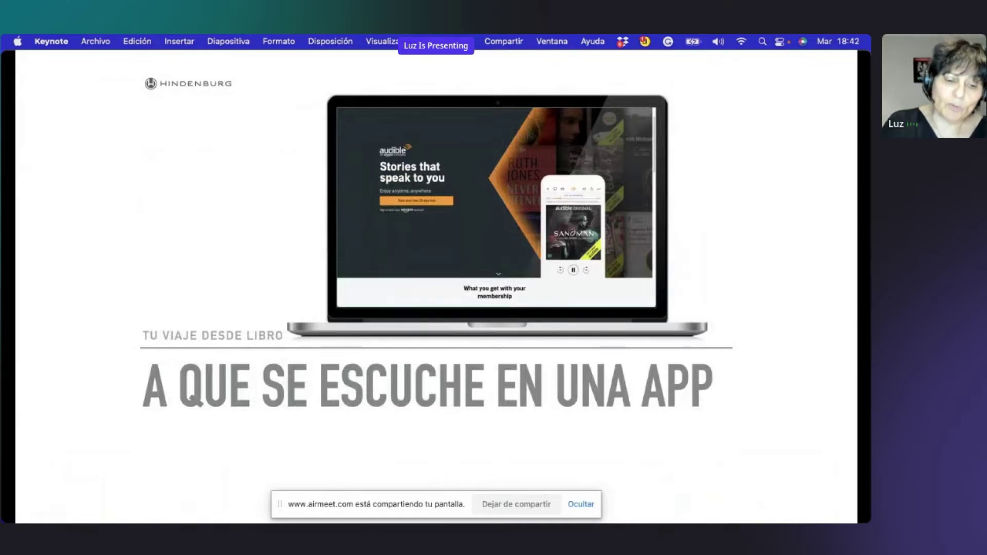
key(Right)
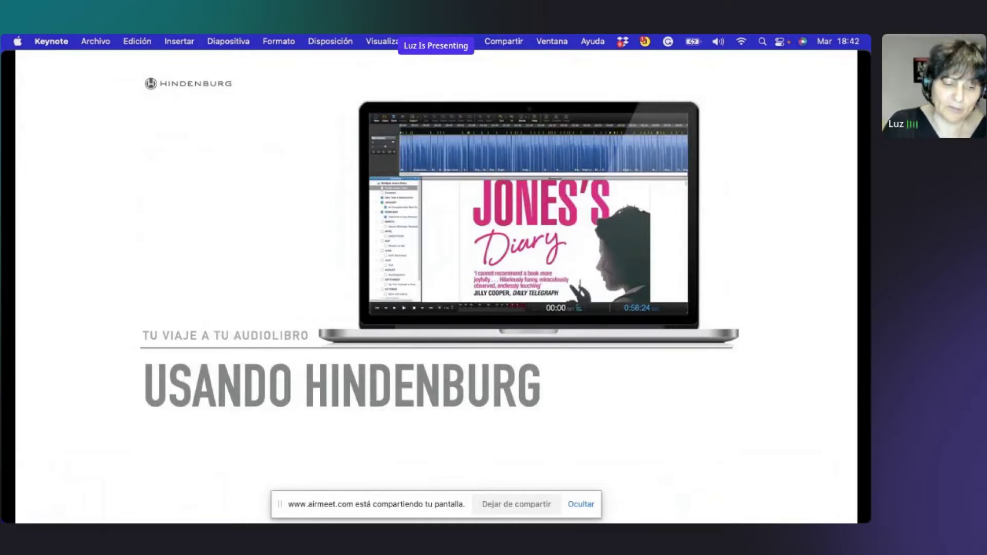
key(Right)
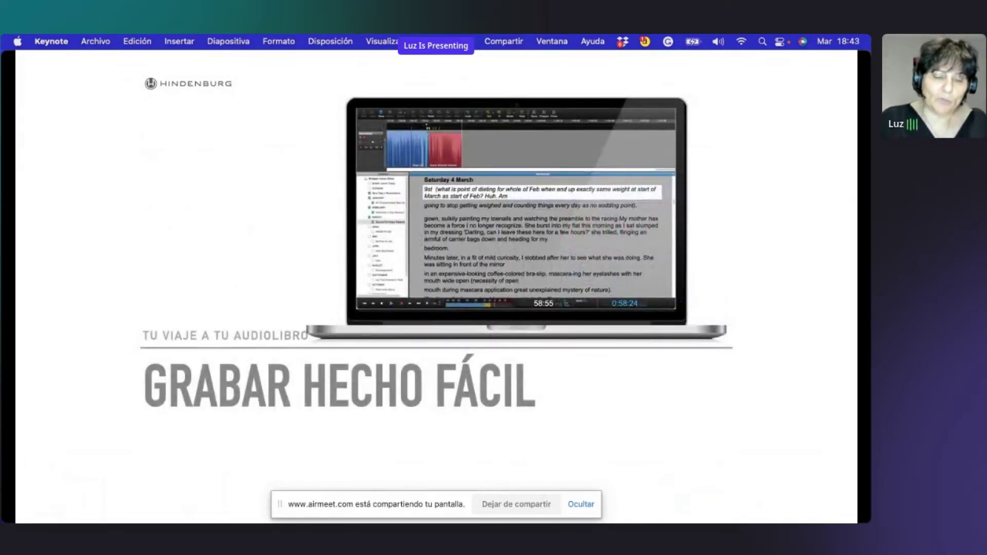
key(Right)
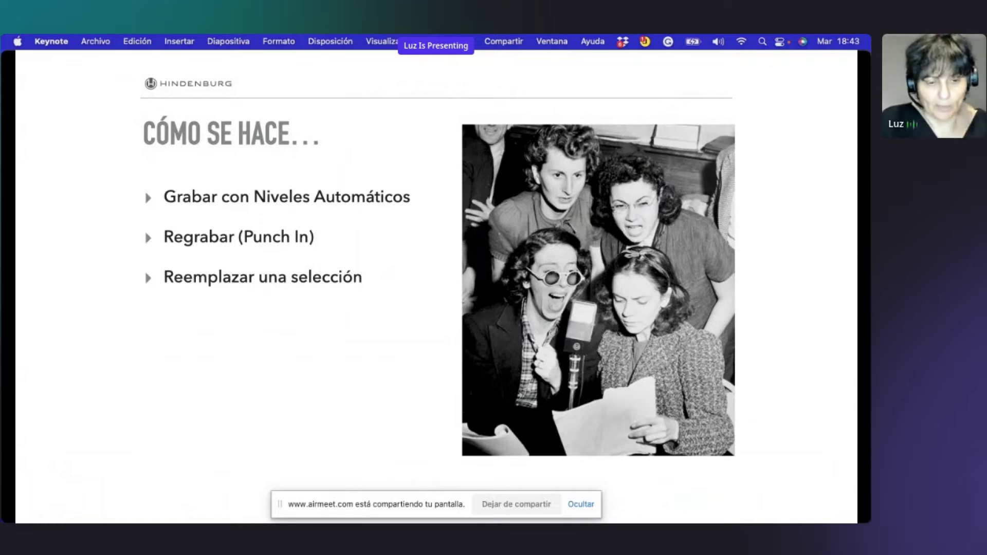
key(Right)
mouse_move(736, 486)
key(Right)
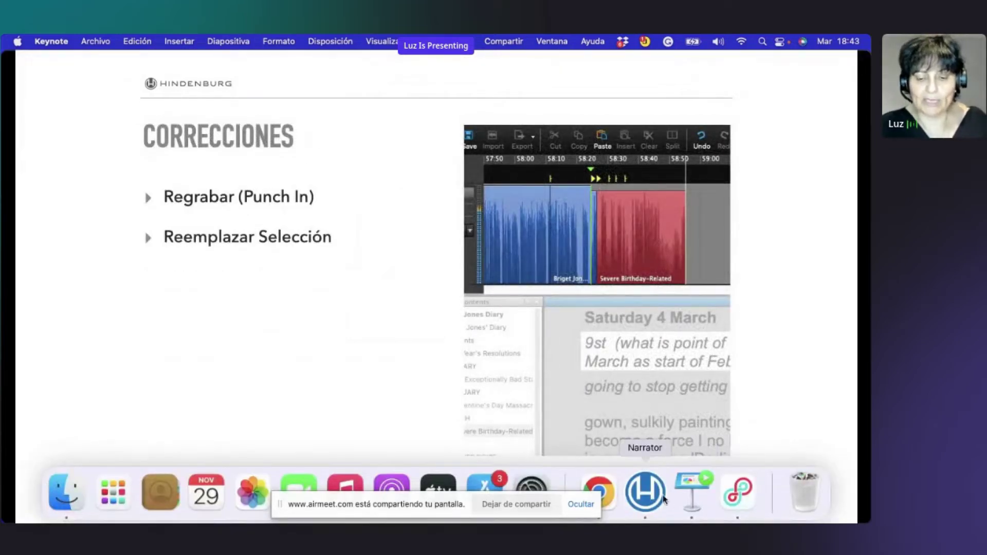
Switch to Narrator and arm the Narración track for recording.
click(664, 499)
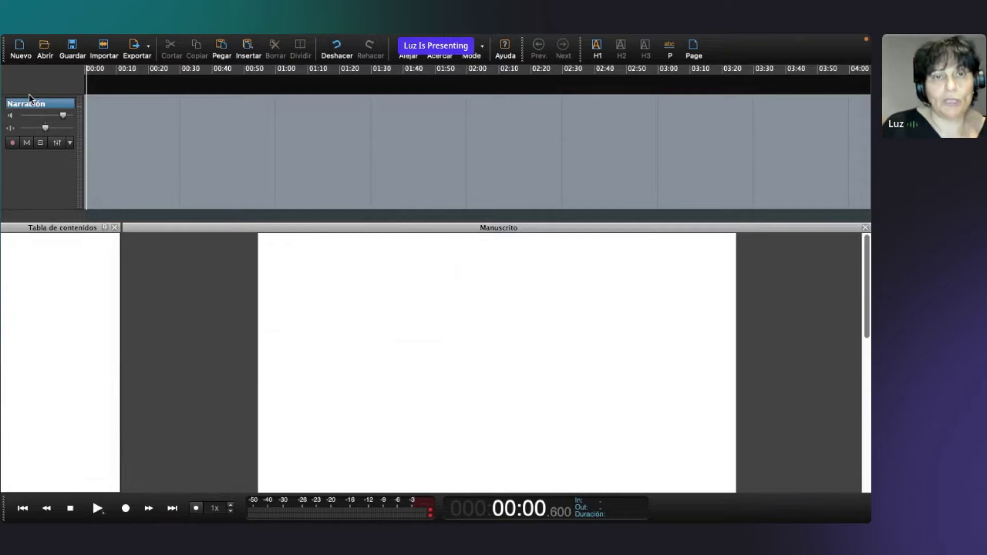
click(12, 145)
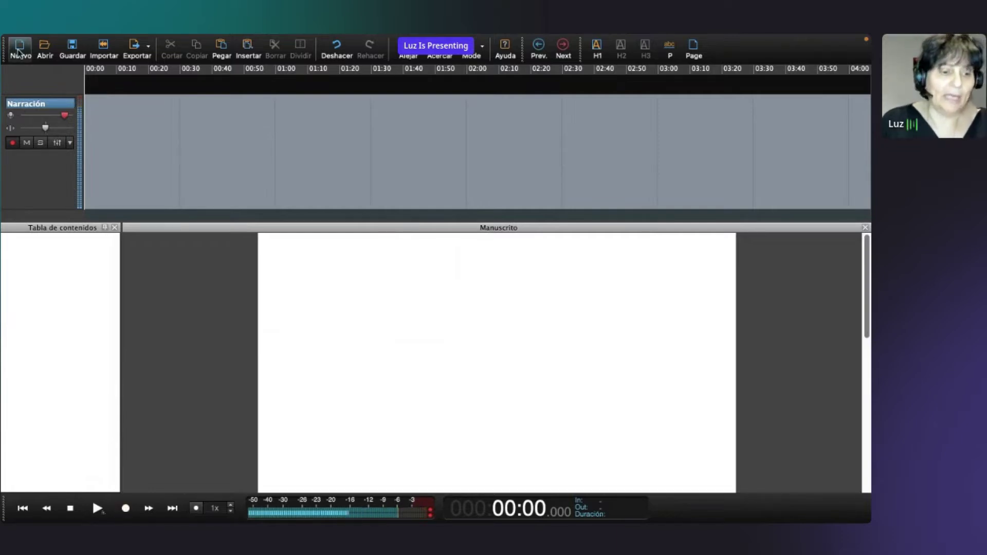
Review the playback, recording device, bit depth and sample rate settings in the audio preferences.
click(58, 45)
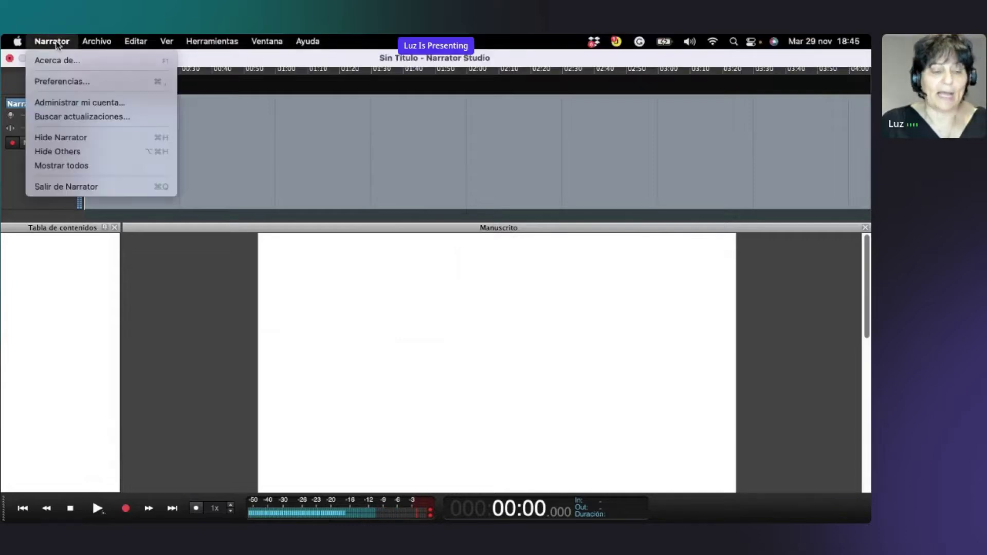
click(64, 83)
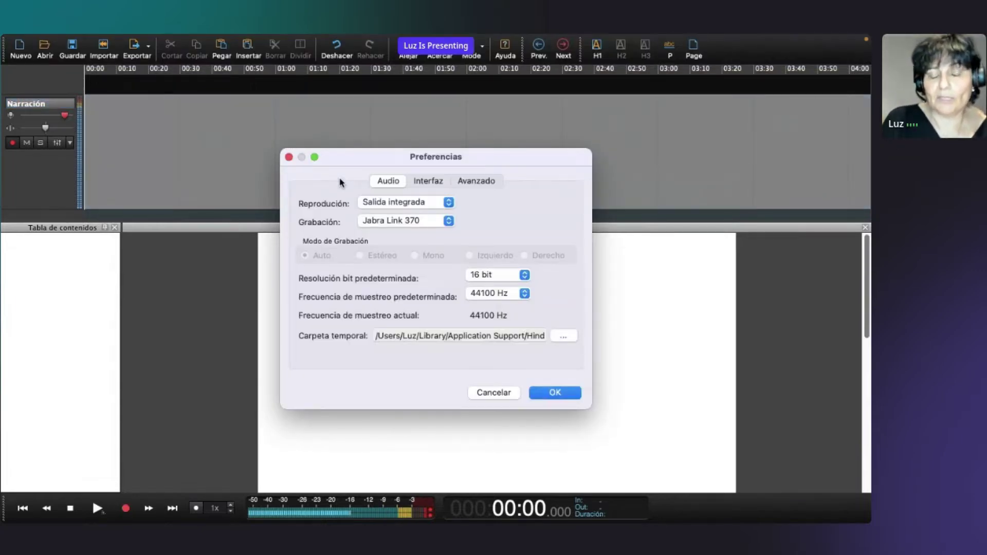
click(557, 394)
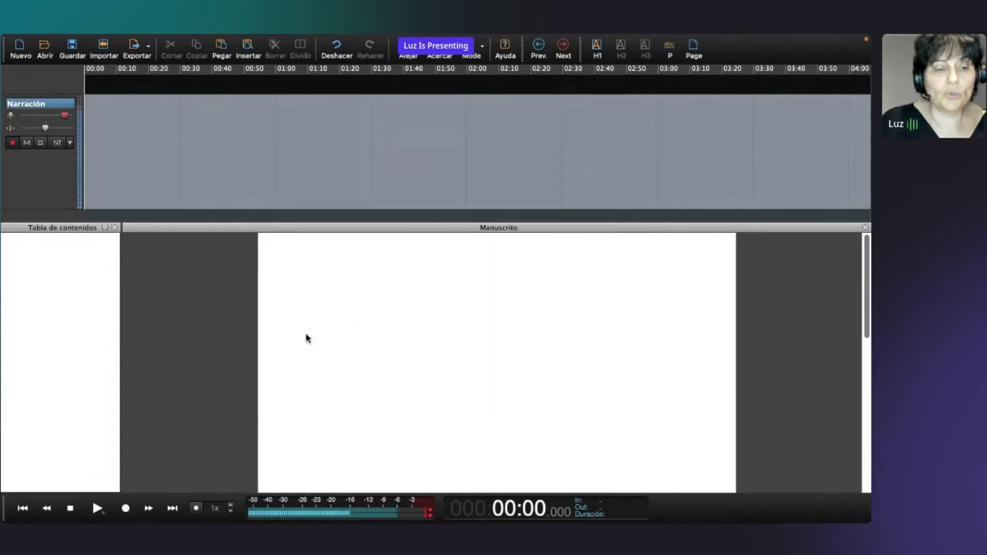
Record a narration clip about 18 seconds long from near the start of the Narración track.
mouse_move(220, 37)
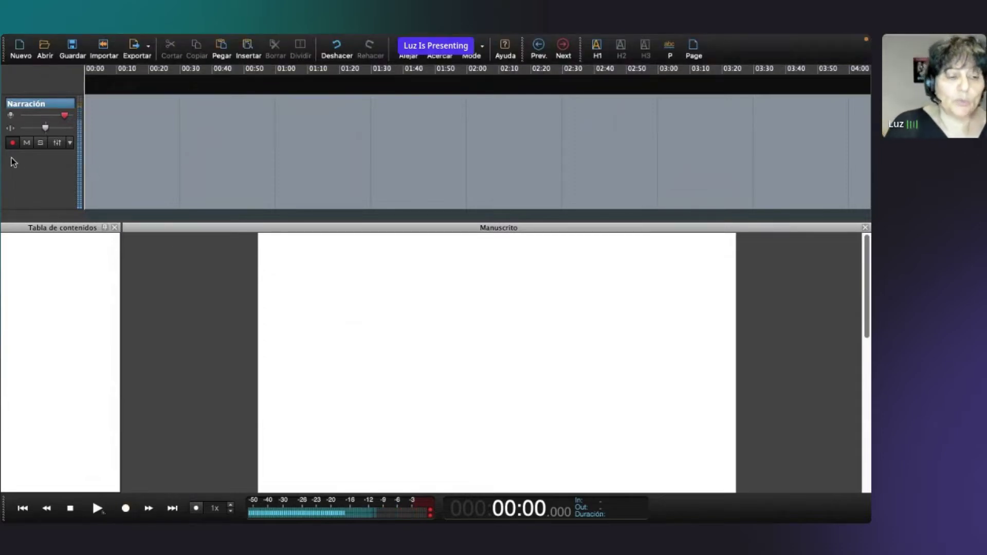
click(87, 193)
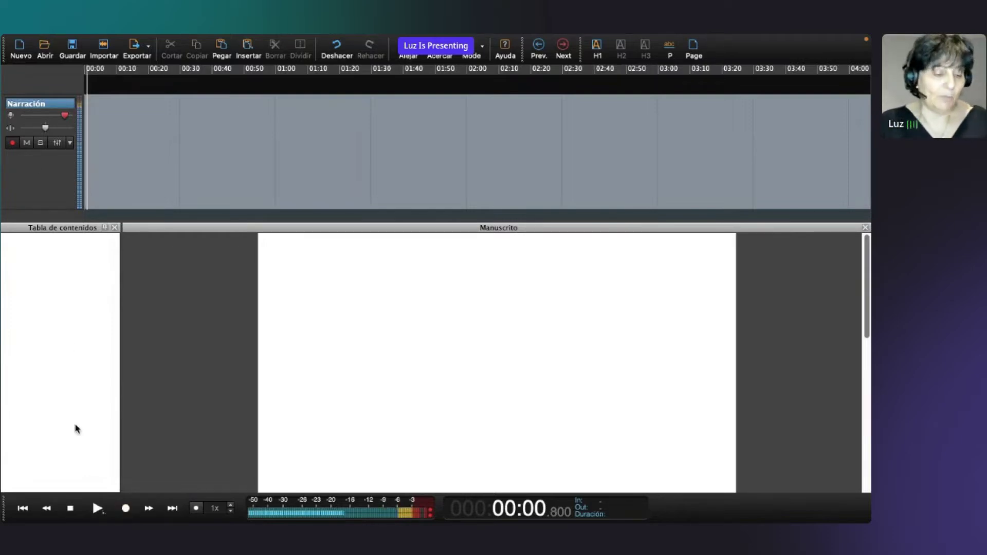
click(126, 509)
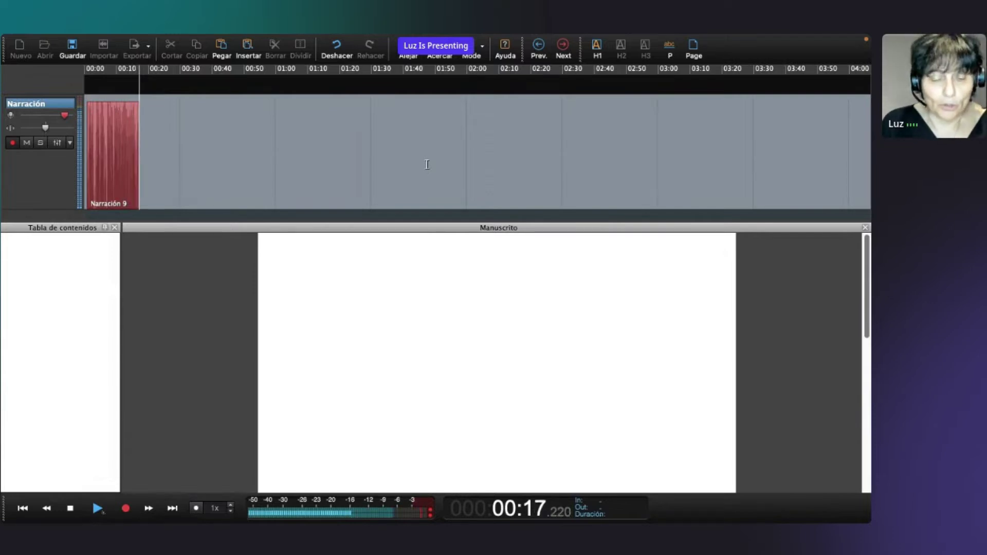
key(space)
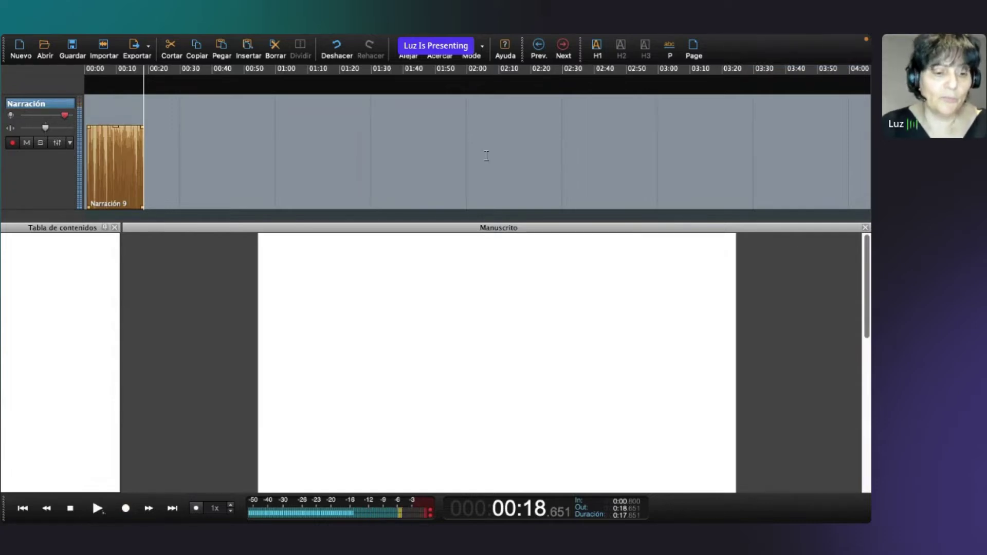
Select the recorded narration clip and enlarge its waveform at the start of the timeline.
click(553, 172)
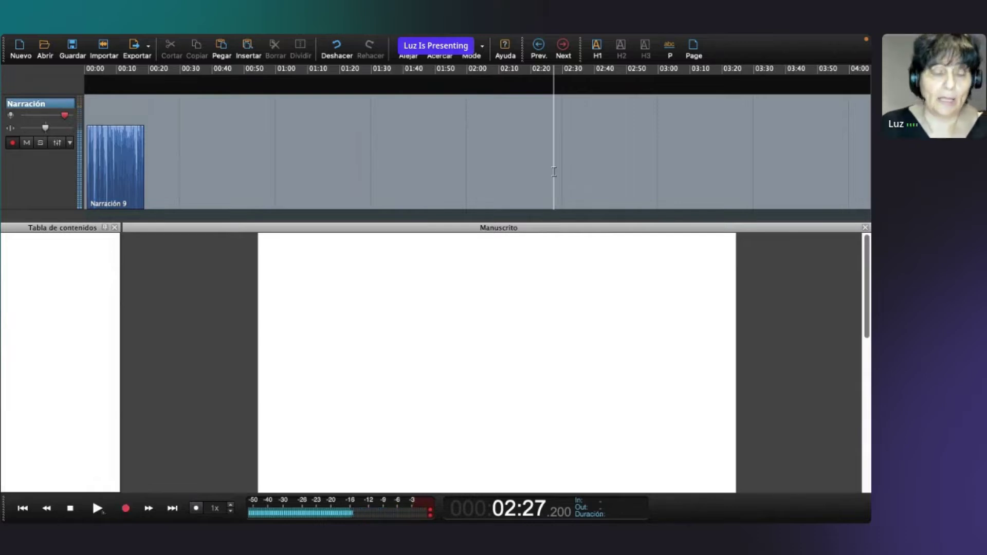
click(130, 150)
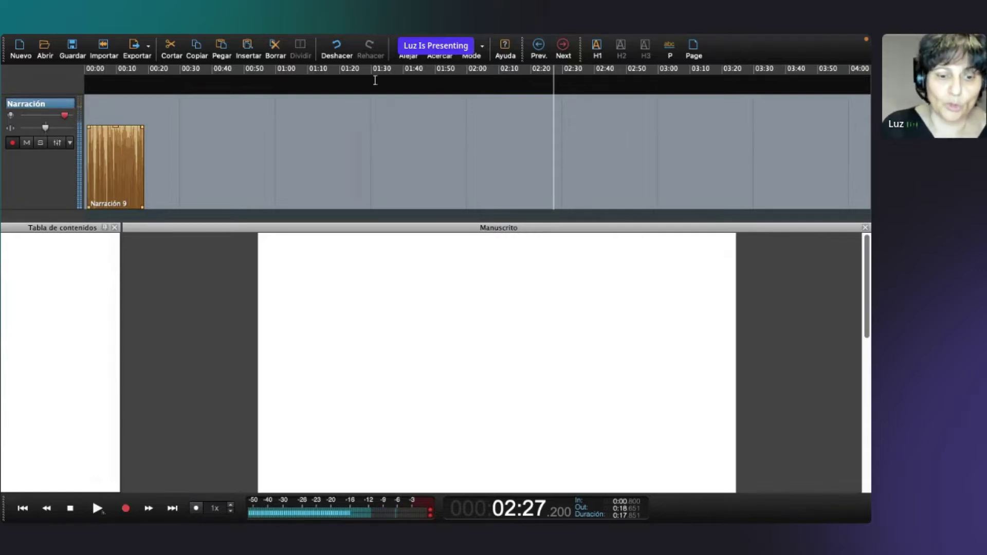
click(441, 56)
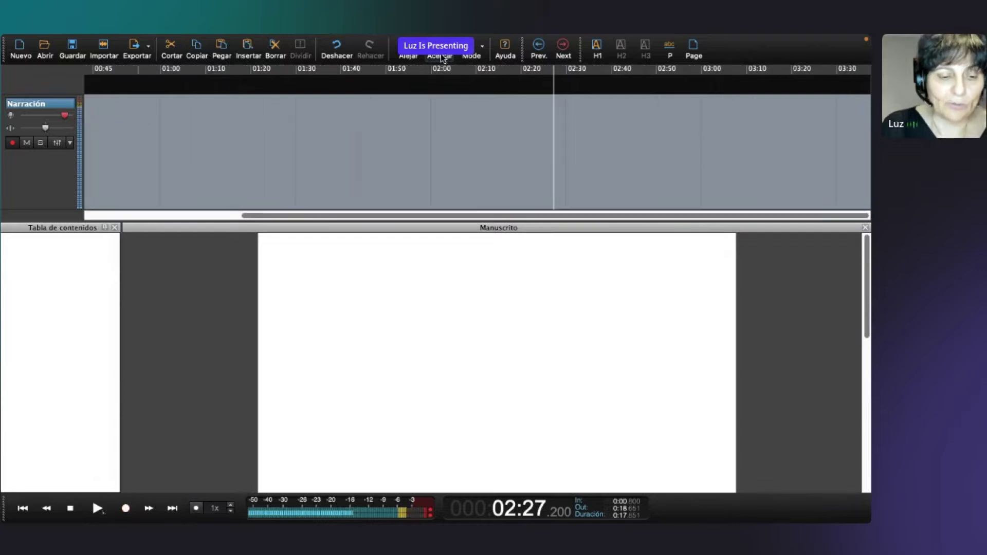
drag(317, 220, 103, 216)
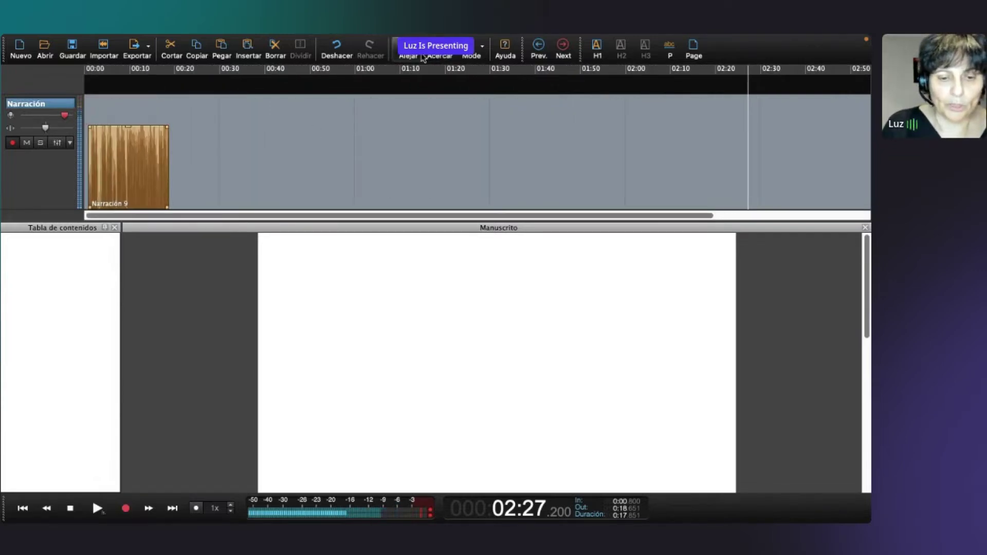
click(440, 55)
drag(335, 211, 96, 214)
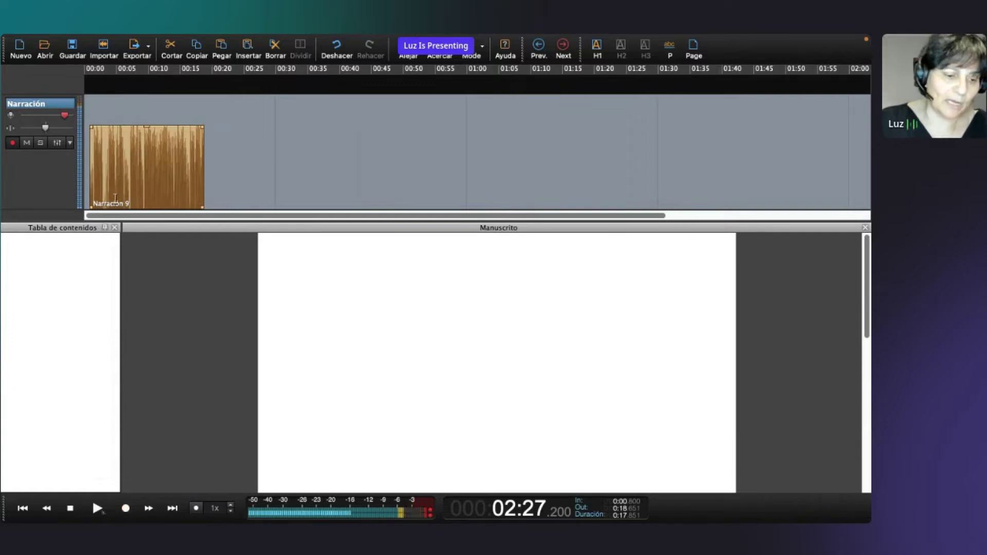
Select the section of the narration clip from about 0:11.9 to 0:14.4 and clear the selection.
click(144, 204)
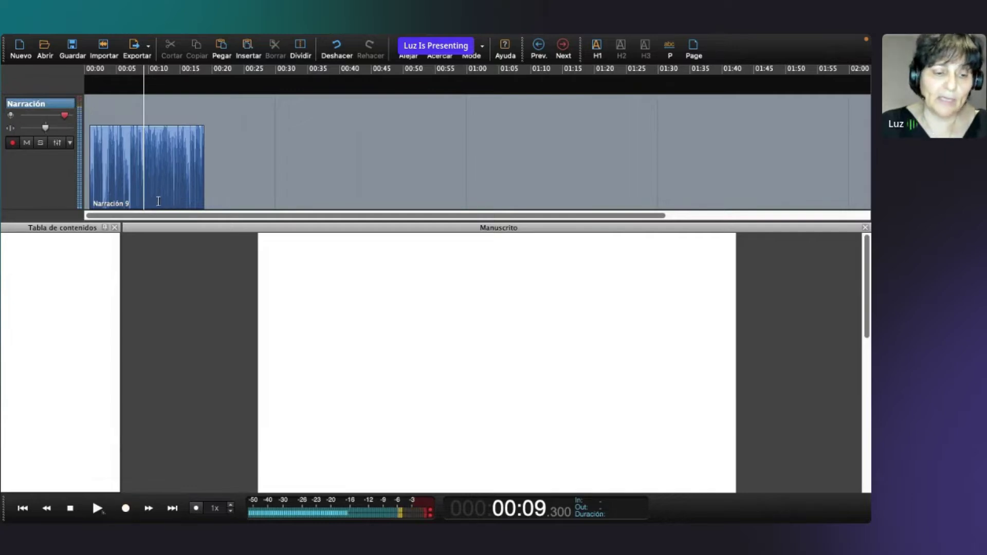
click(160, 202)
drag(160, 202, 176, 202)
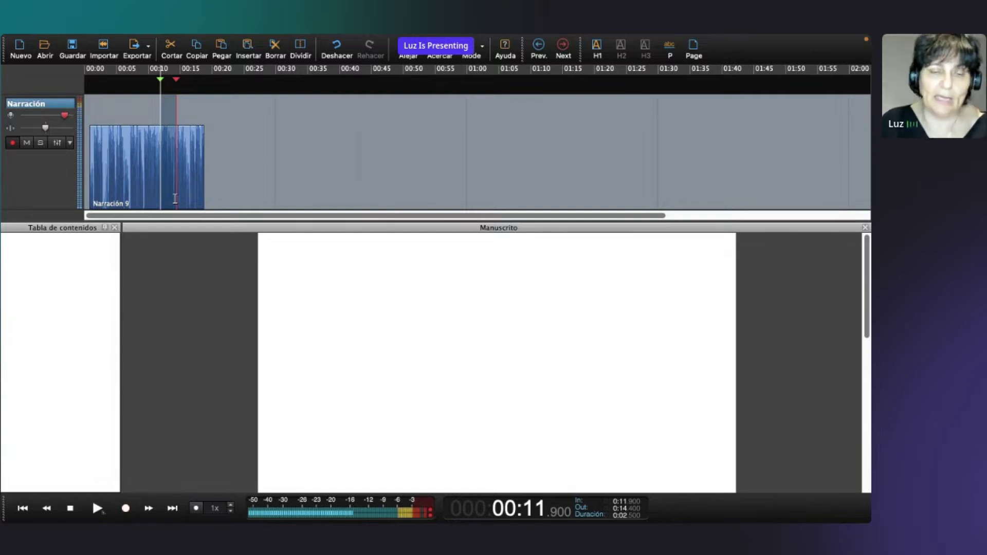
key(Escape)
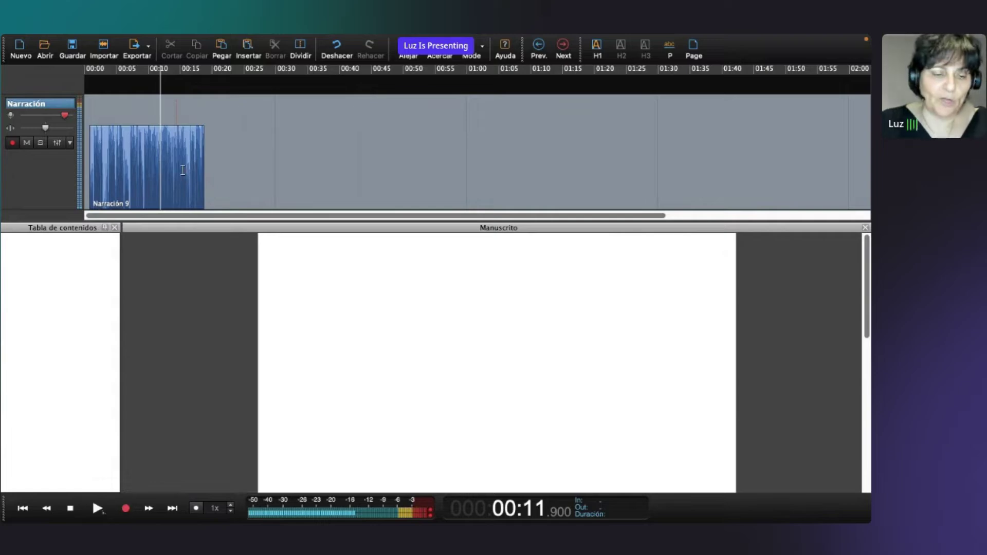
Move the narration clip to the very start of the timeline and extend its end to about 0:18.
click(150, 156)
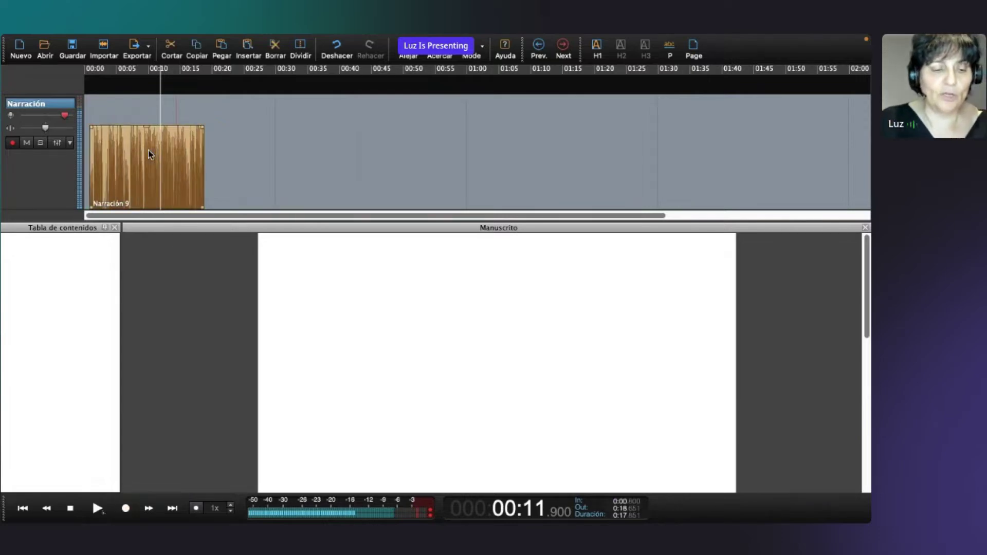
drag(149, 157, 125, 171)
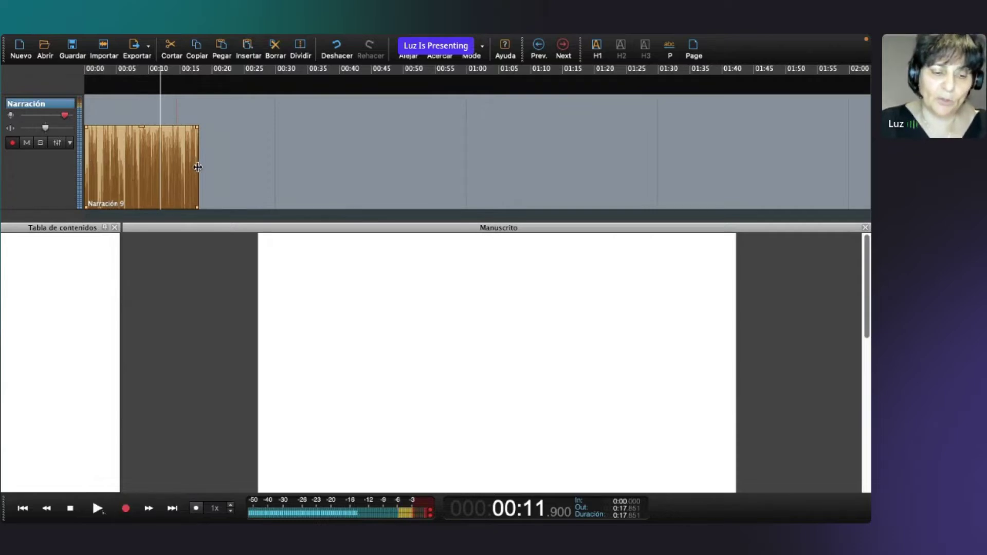
mouse_move(198, 168)
mouse_down()
mouse_move(178, 168)
mouse_move(199, 168)
mouse_up()
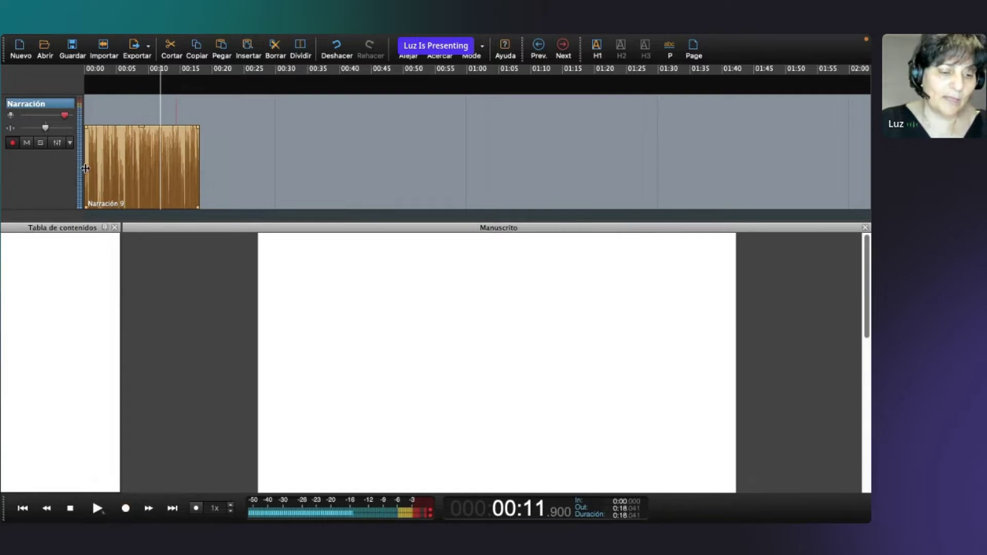
mouse_move(87, 168)
mouse_down()
mouse_move(97, 163)
mouse_move(84, 169)
mouse_up()
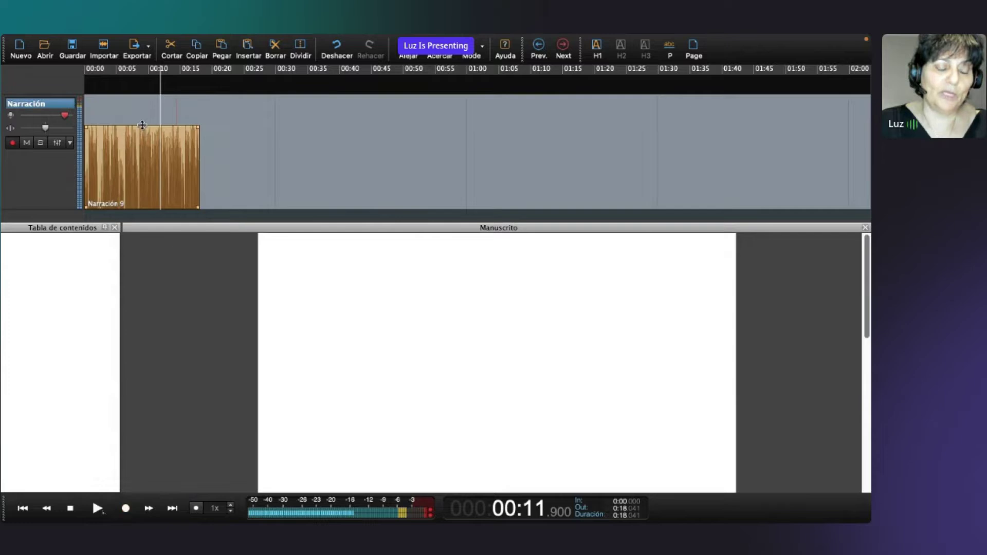
drag(143, 125, 138, 123)
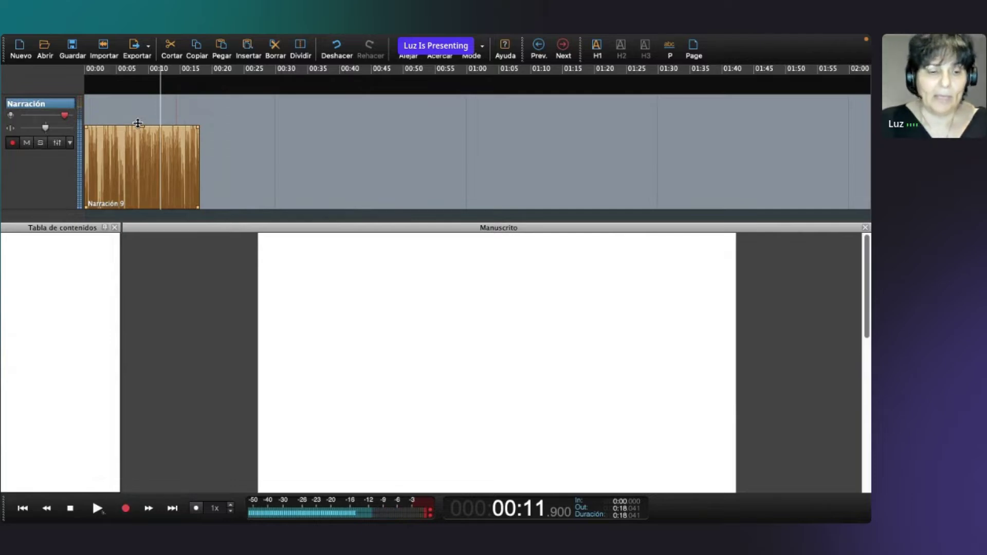
Re-record over the end of the narration clip from about 0:15.5 to 0:23.2.
click(184, 202)
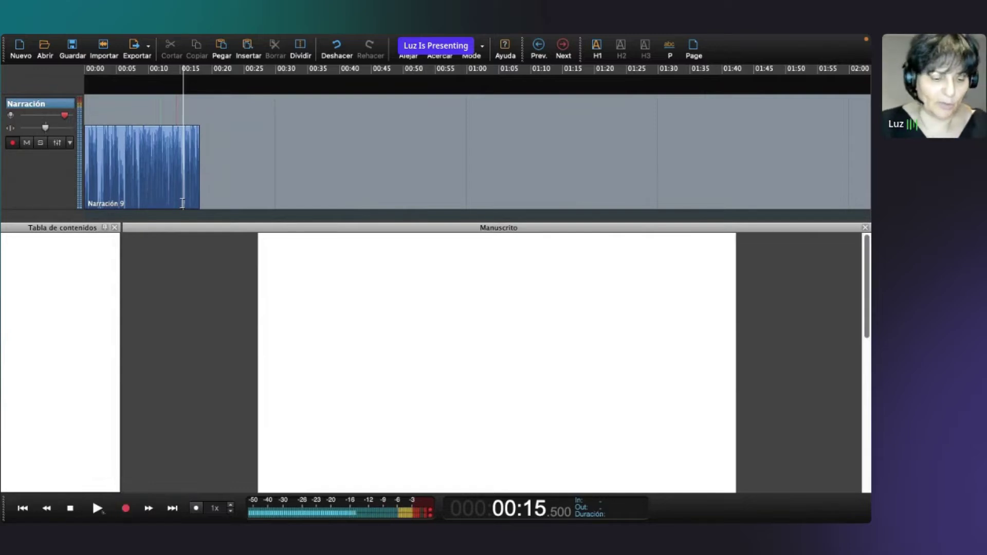
click(125, 509)
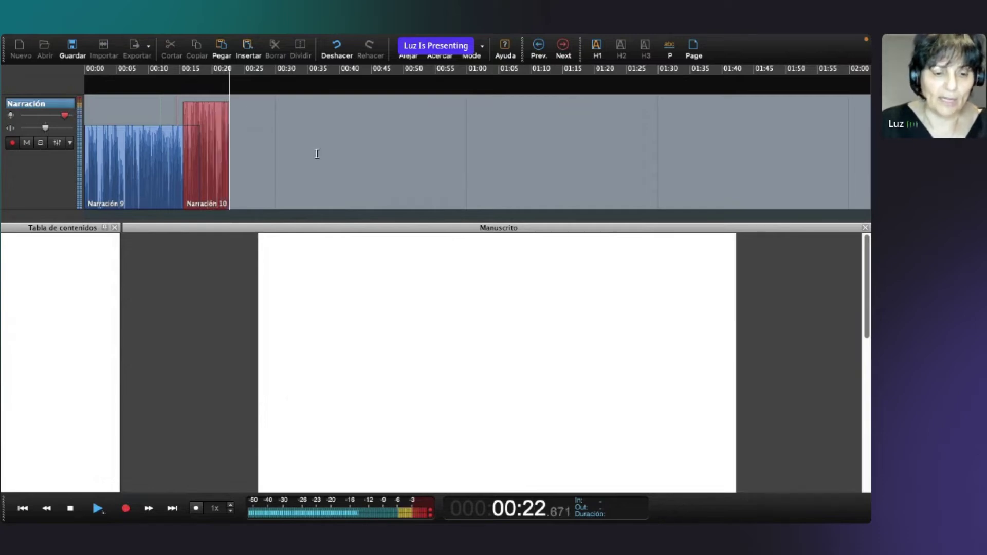
key(space)
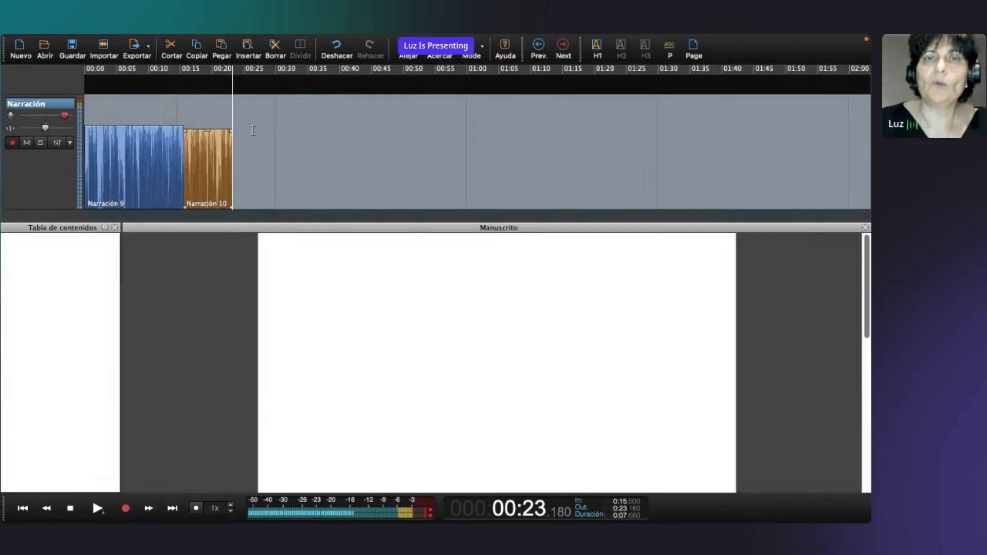
Enable recording with pre-roll in the interface preferences.
click(45, 41)
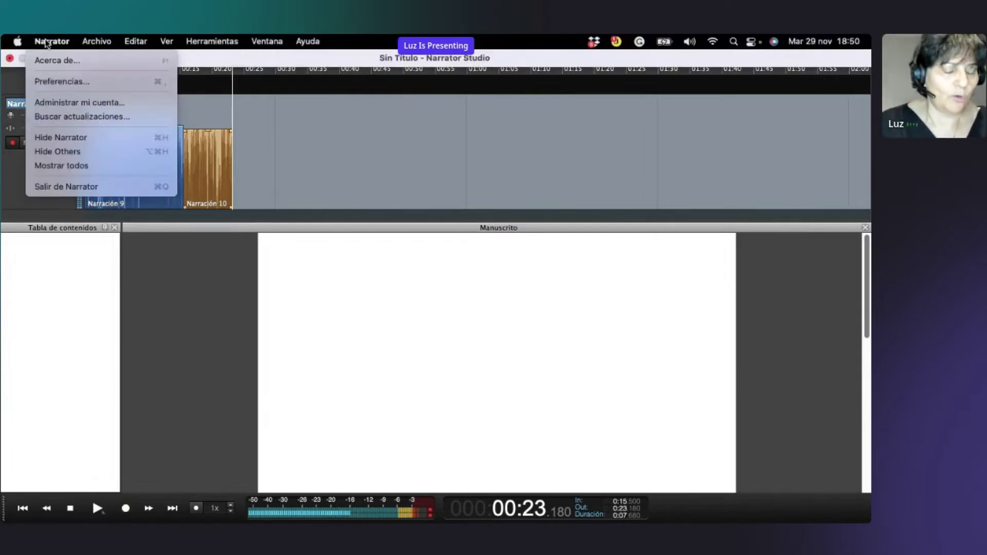
click(57, 82)
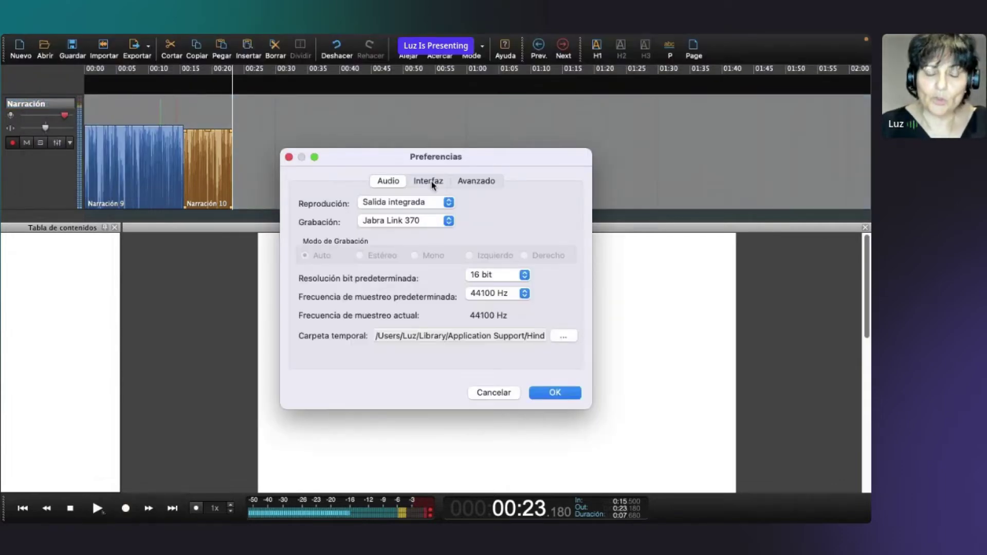
click(429, 181)
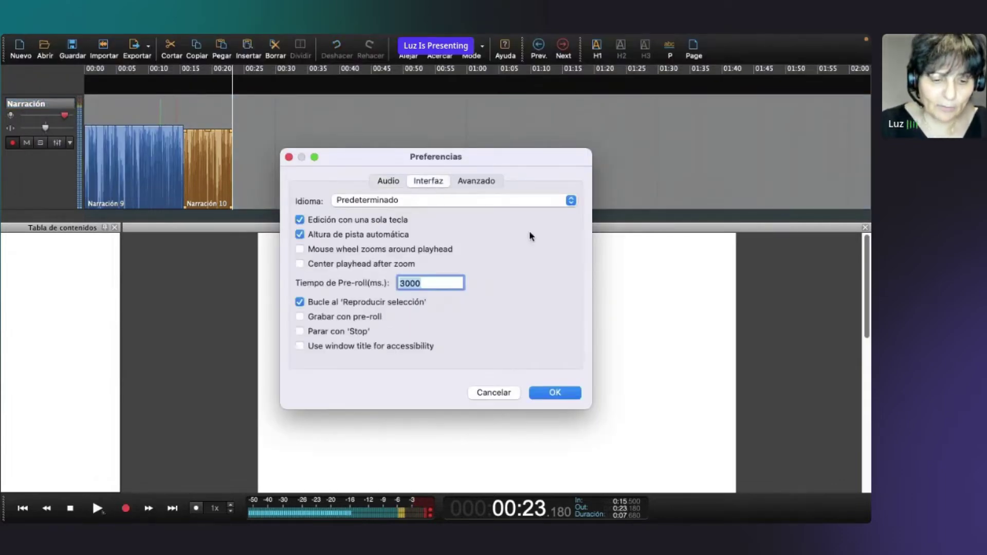
click(300, 317)
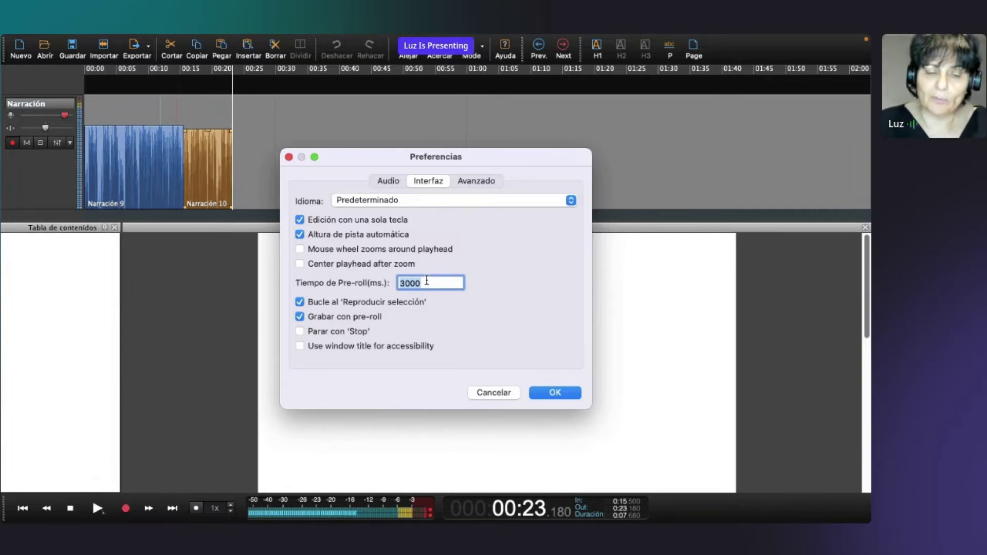
click(558, 393)
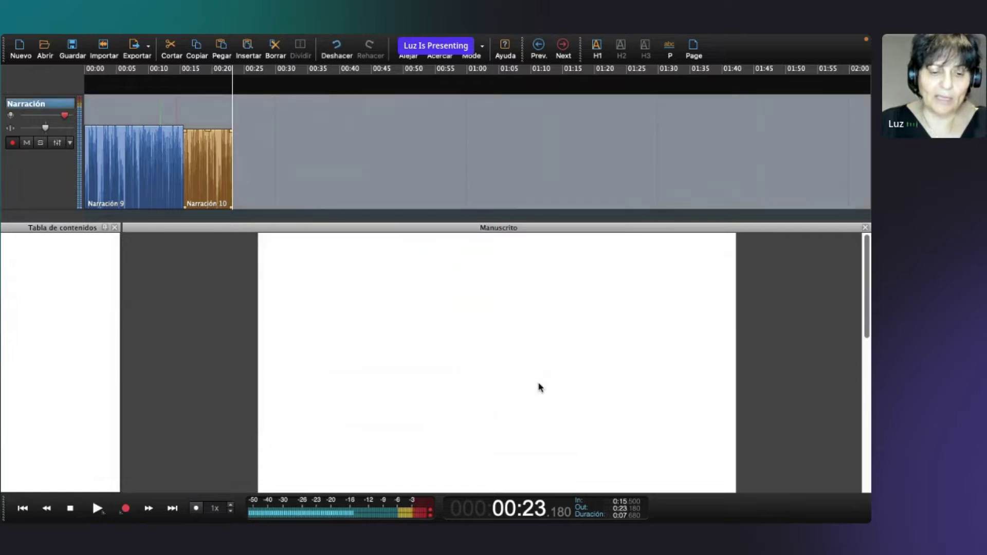
Re-record over the end of the narration from about 0:20.6 to 0:29.8, starting with the pre-roll.
click(216, 197)
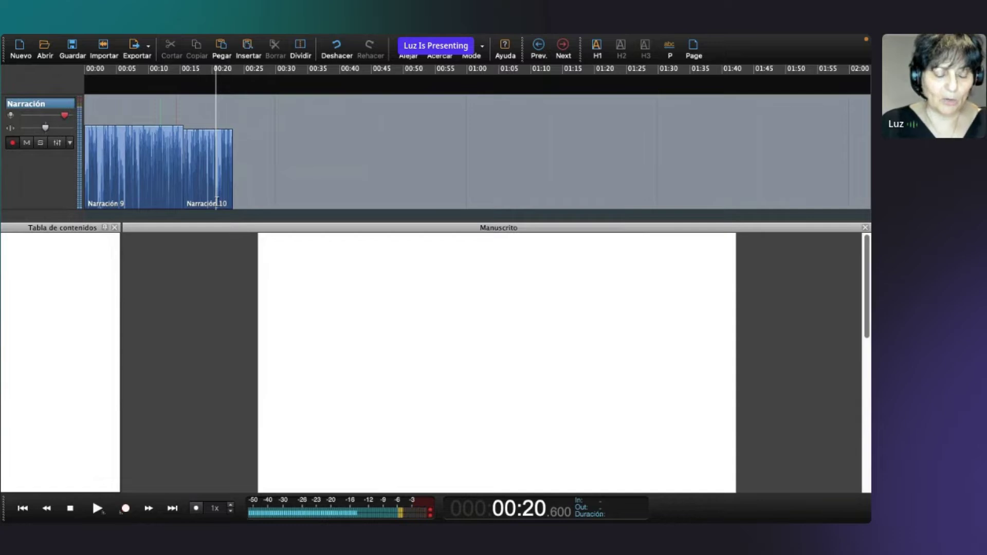
click(125, 509)
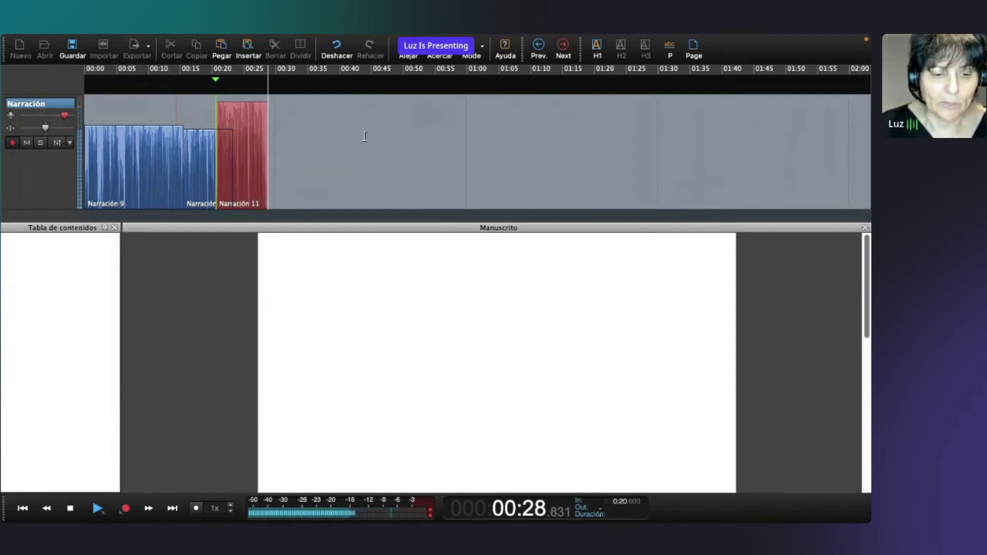
key(space)
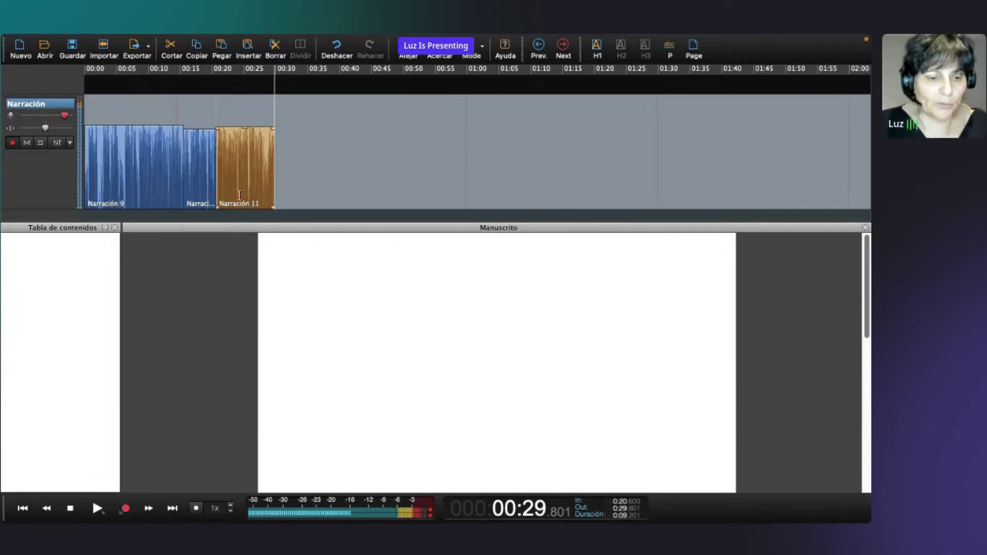
Replace the last clip's section from about 0:23.9 to 0:26.6 with a new selection recording ending at about 0:39, and clear the selection.
drag(236, 195, 254, 197)
mouse_move(229, 36)
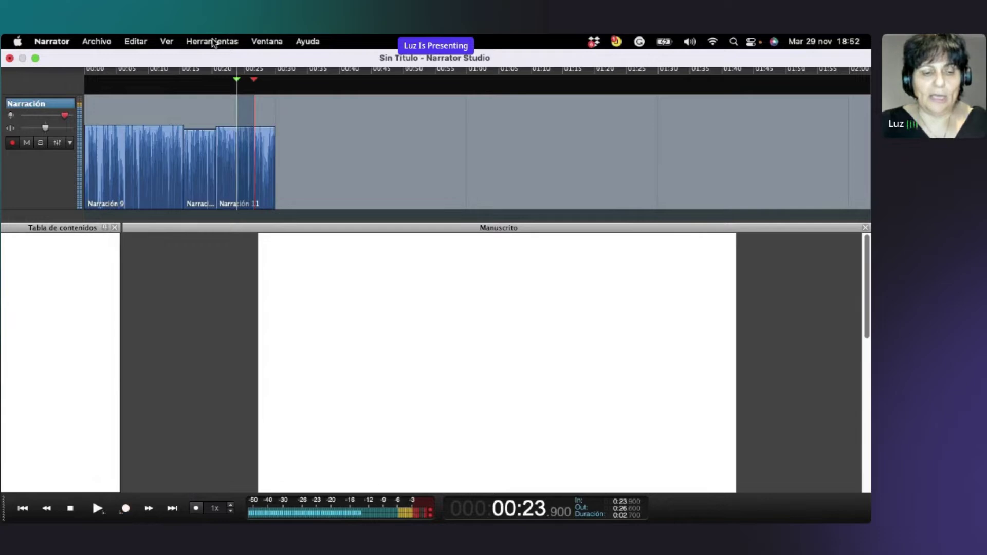
click(136, 44)
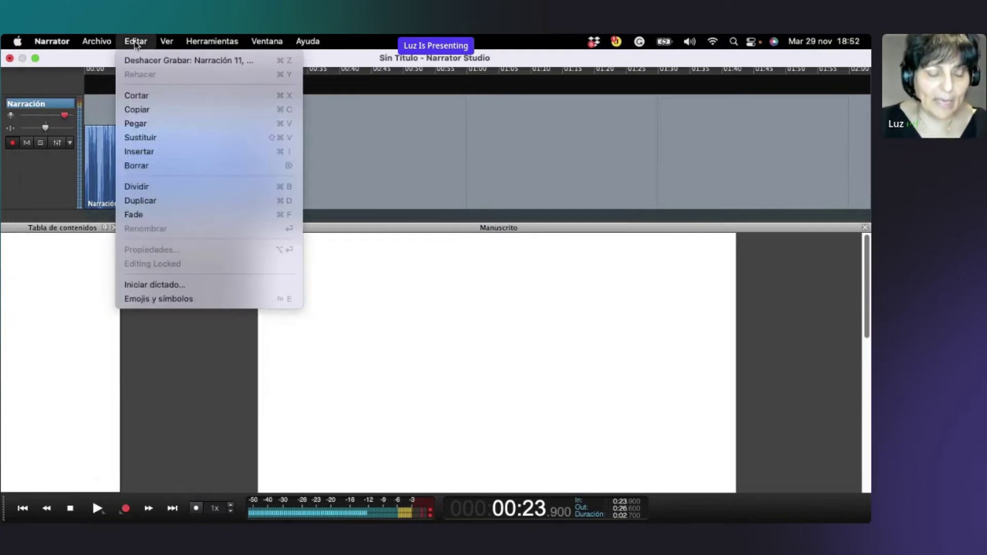
mouse_move(156, 44)
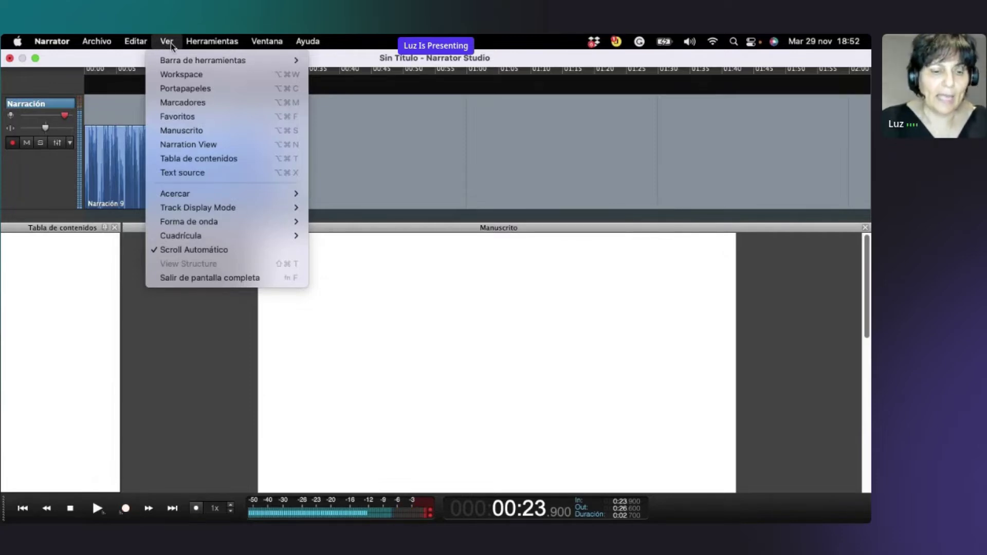
mouse_move(199, 46)
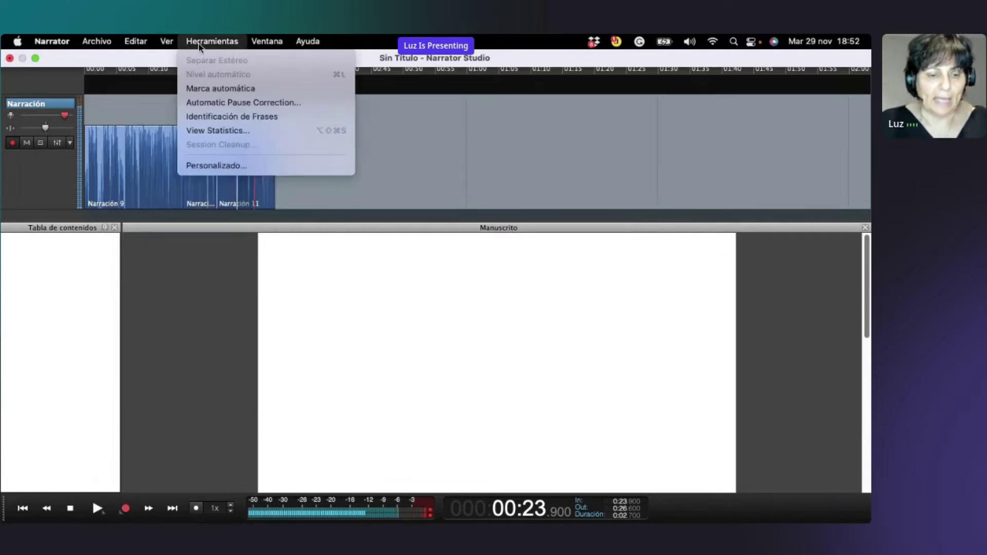
click(234, 200)
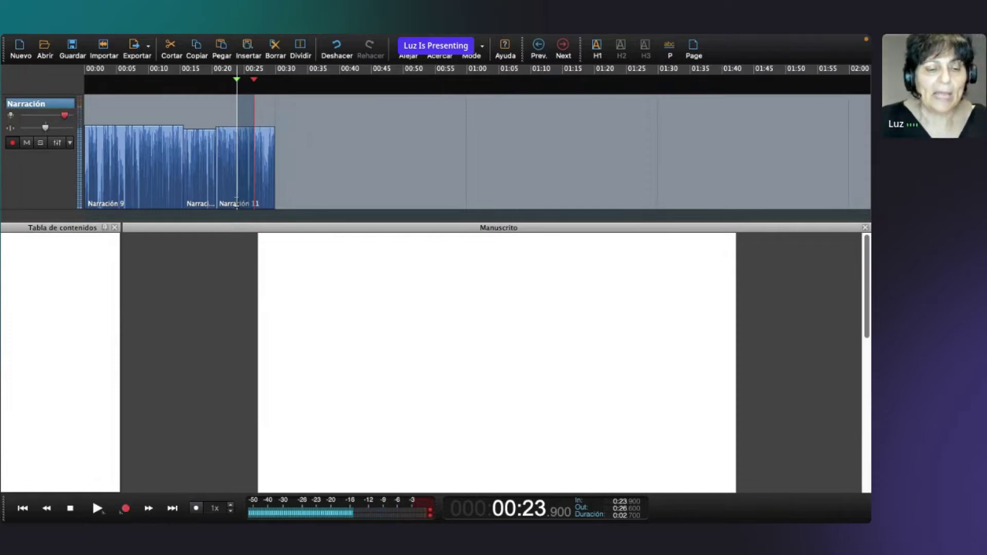
click(245, 162)
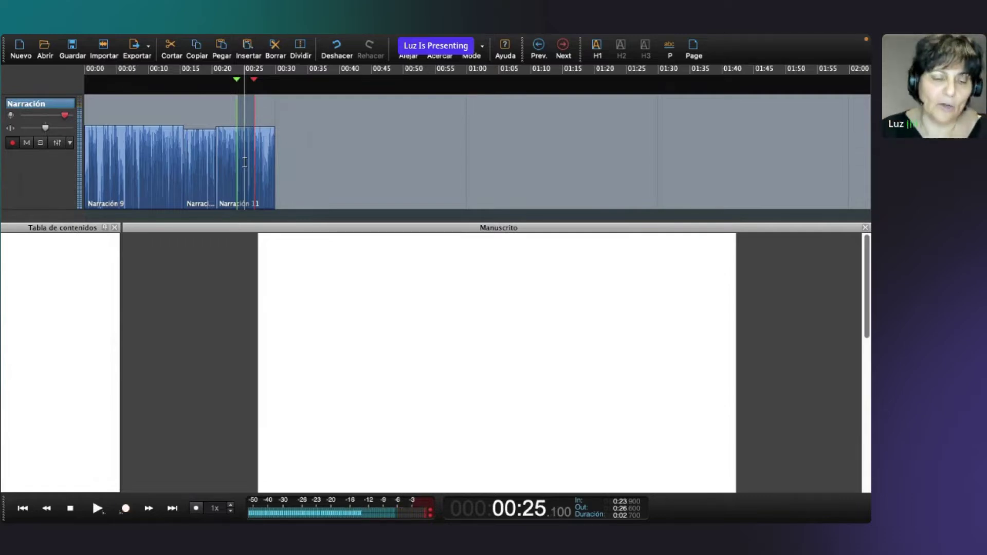
right_click(245, 163)
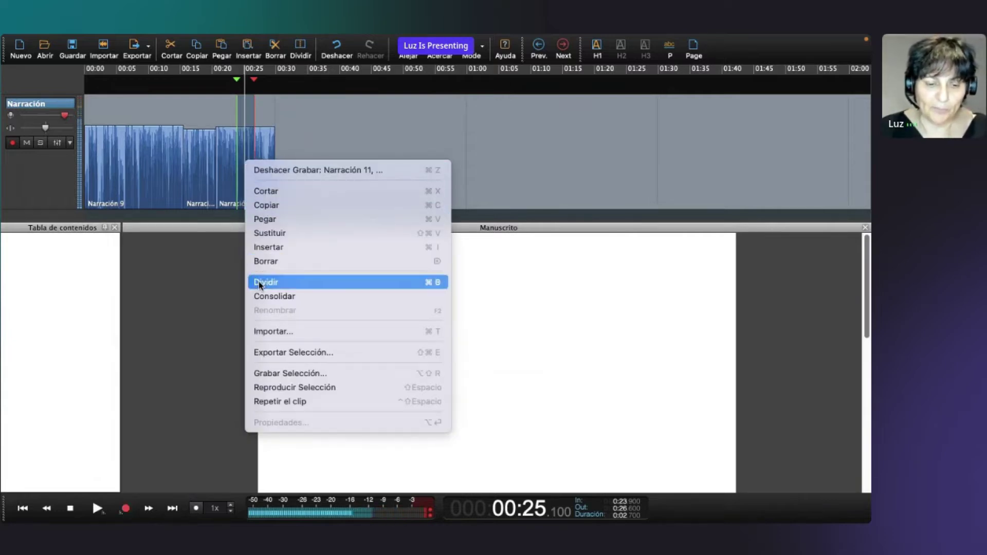
click(283, 379)
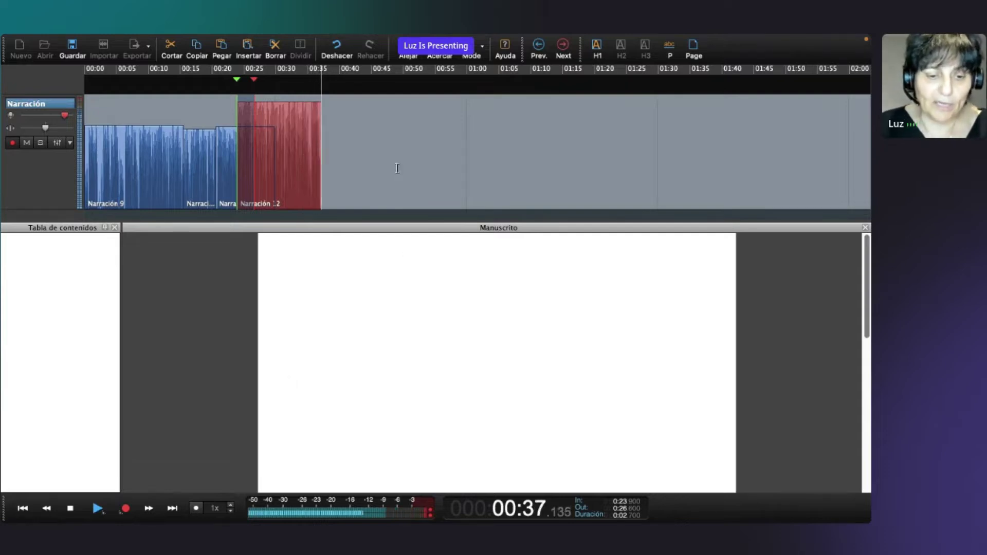
key(space)
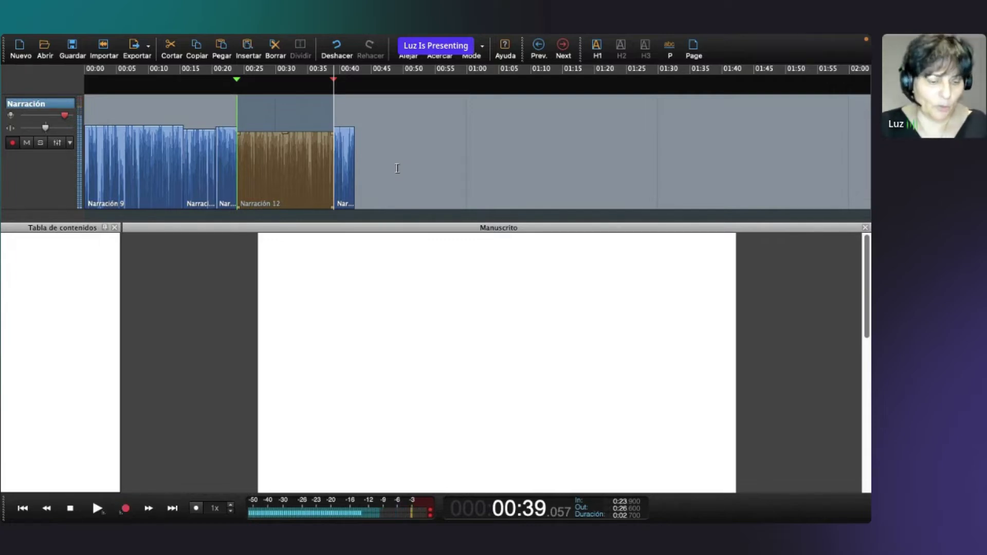
key(Escape)
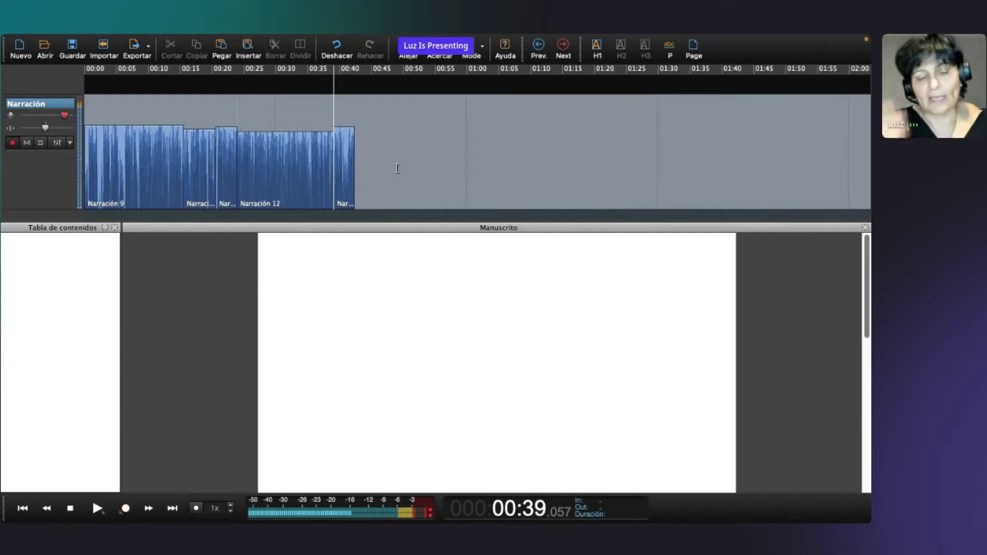
Switch to the Keynote presentation and advance past "El manuscrito" to the slide "Cómo se hace…".
mouse_move(602, 512)
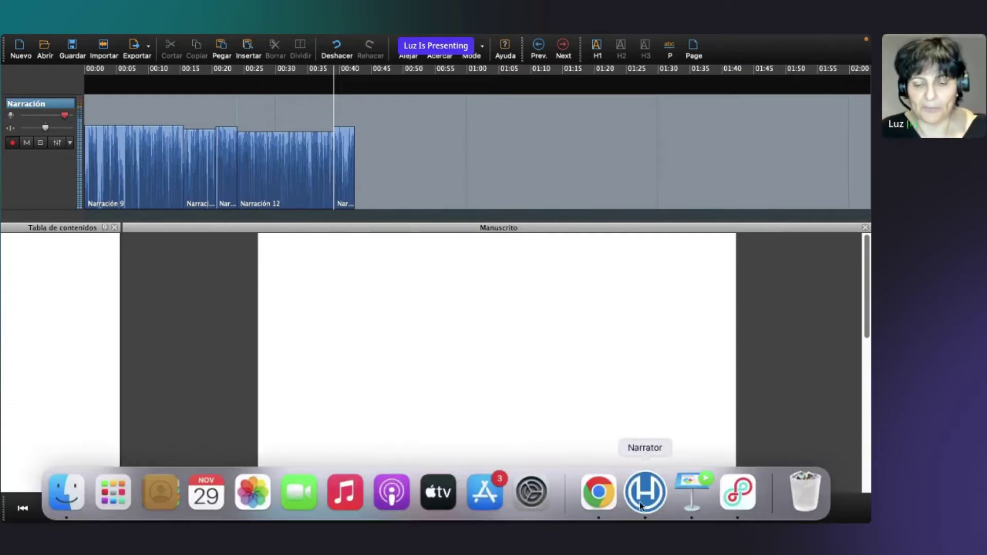
click(689, 484)
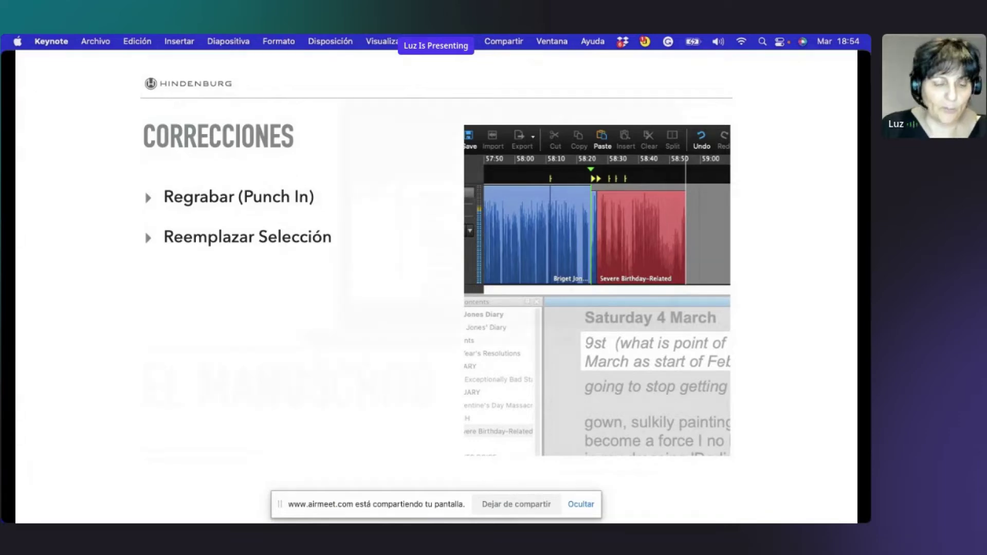
key(Right)
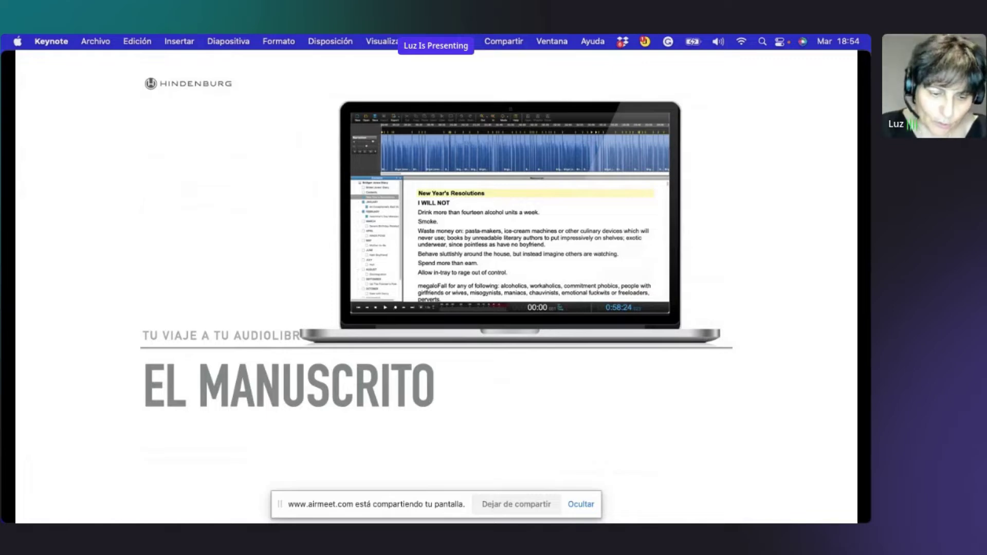
key(Right)
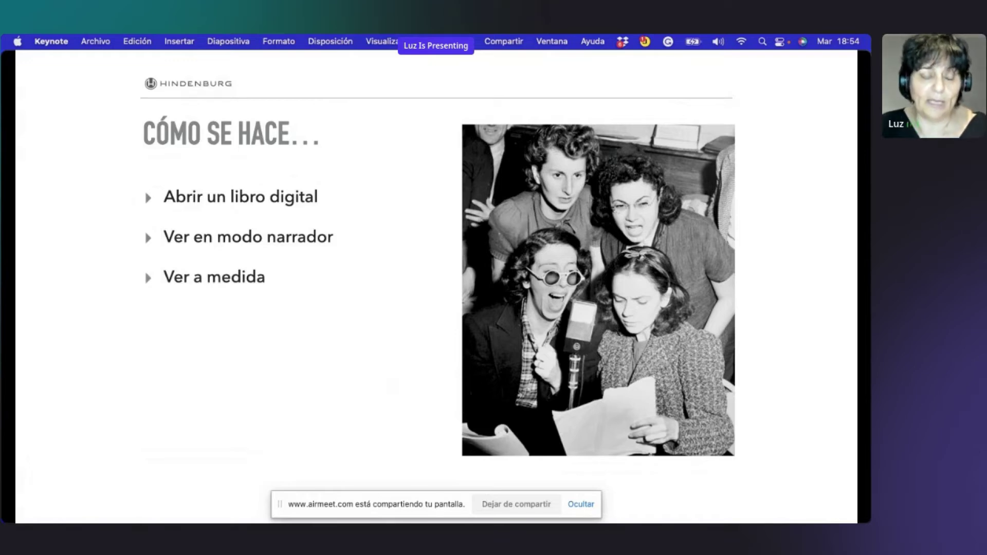
Return to Narrator and start a new session without saving the untitled one.
mouse_move(640, 489)
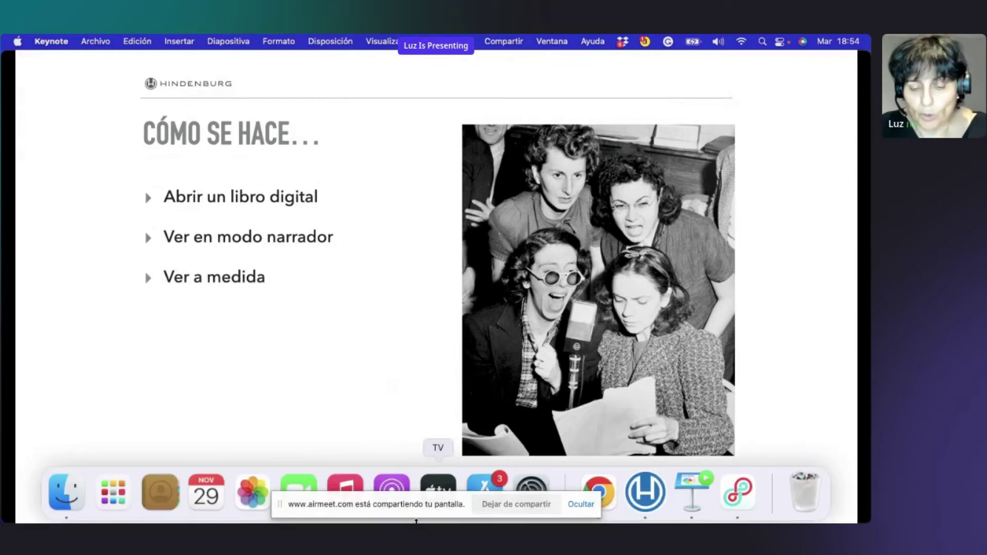
click(640, 489)
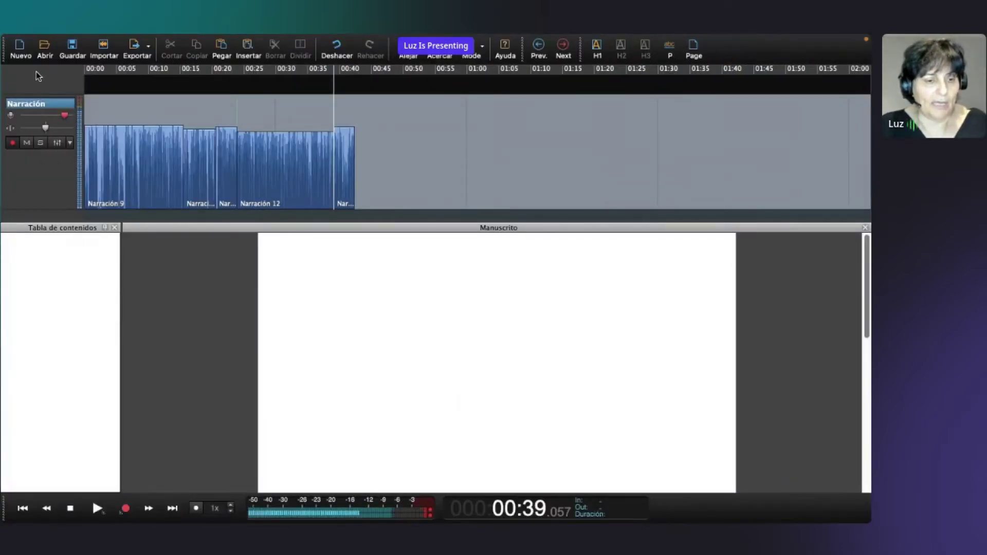
click(21, 49)
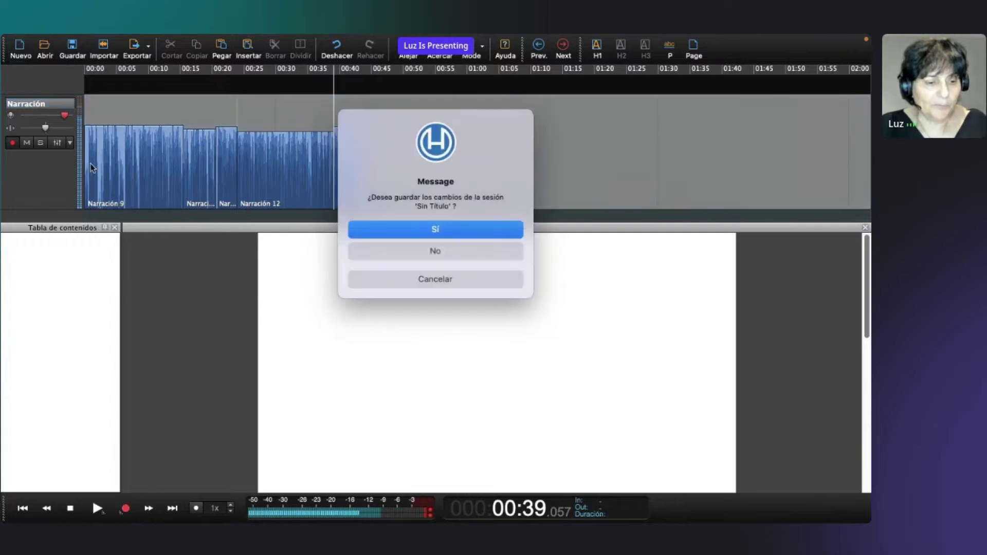
click(372, 250)
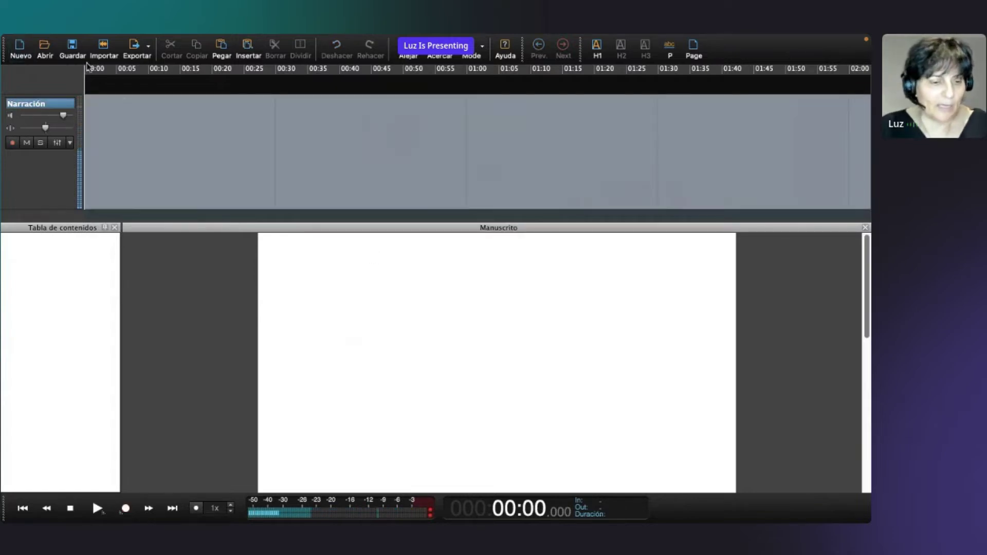
Search the computer for .epub files and open the book pg61202.epub as the manuscript.
click(47, 49)
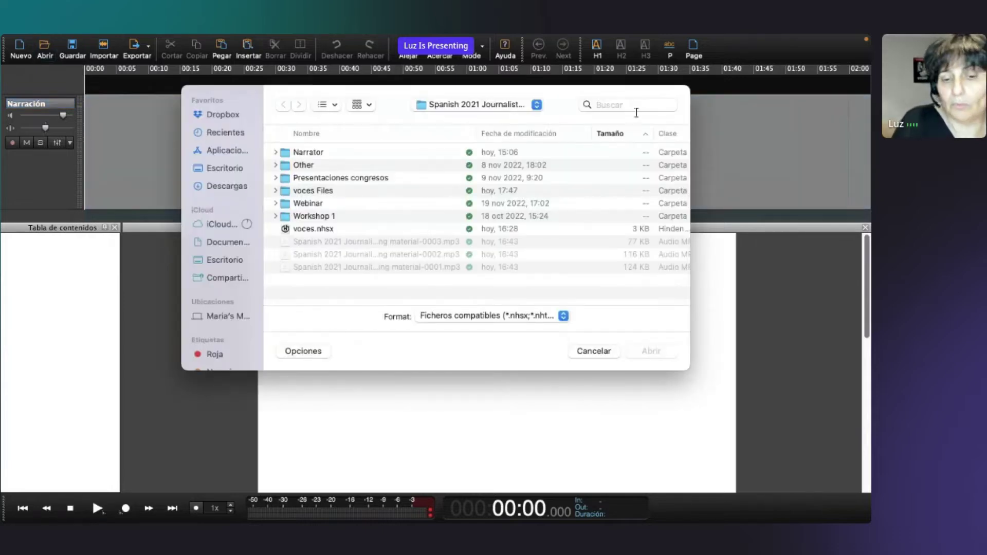
click(632, 109)
text(.e)
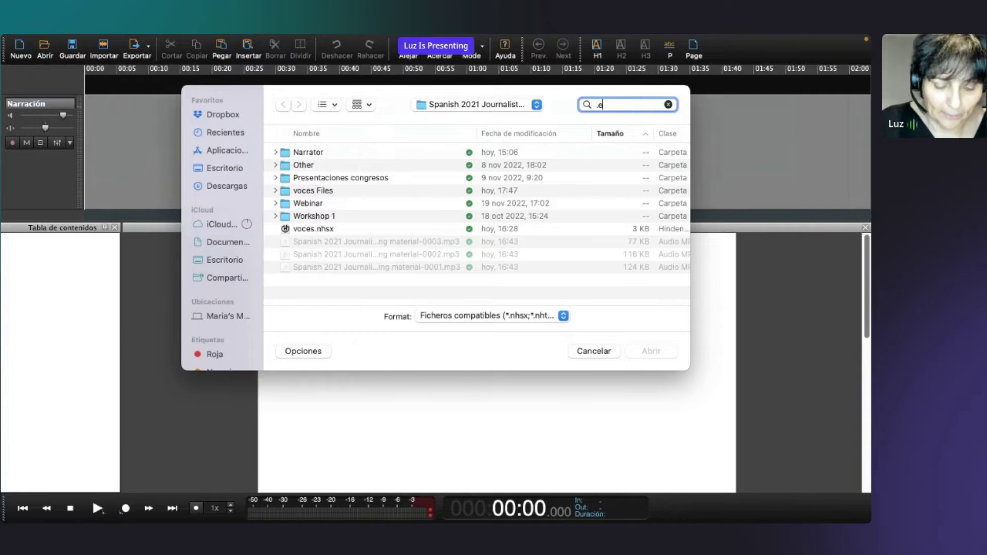
text(pub)
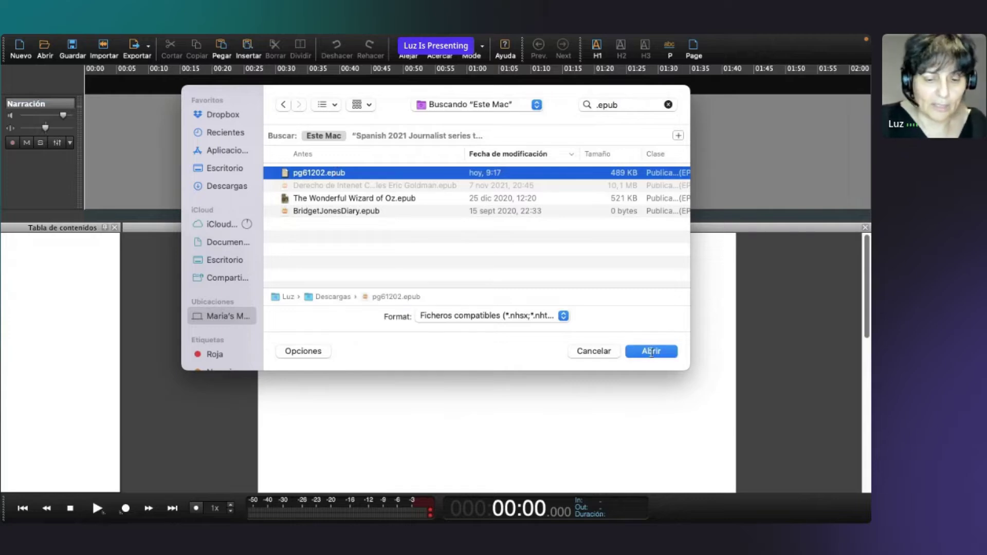
click(651, 351)
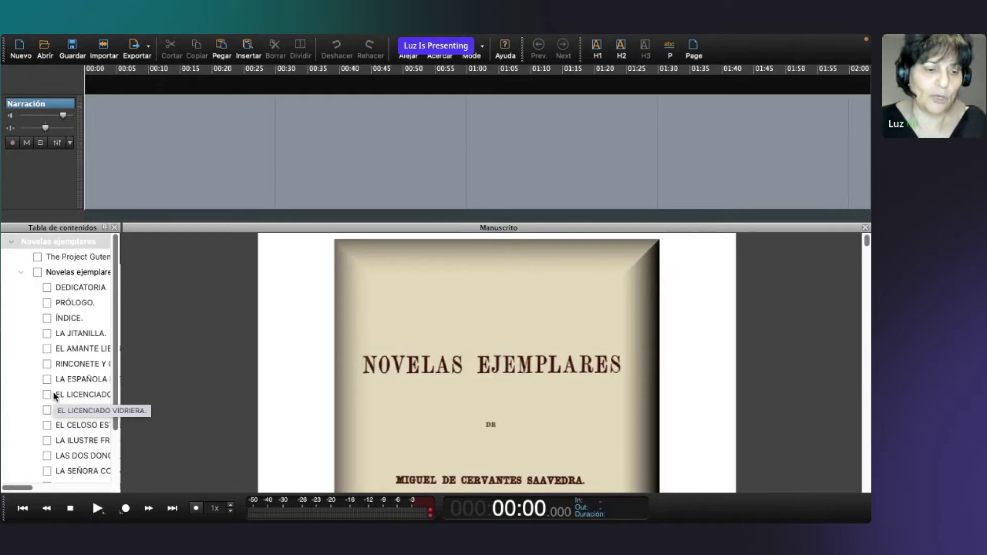
Browse the Prólogo, Índice, La Jitanilla and Dedicatoria chapters through the table of contents, and return to the Dedicatoria heading in the manuscript.
click(77, 307)
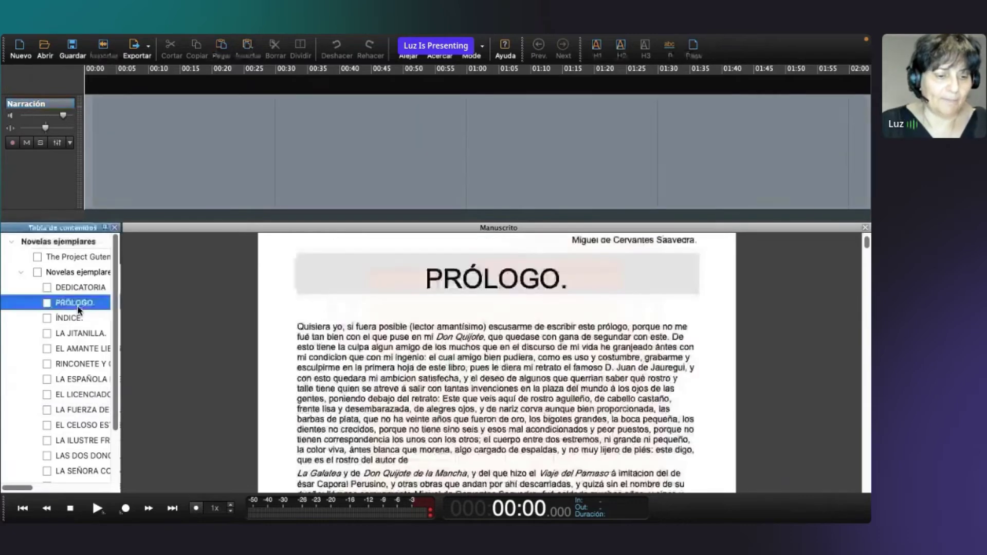
click(78, 319)
click(78, 332)
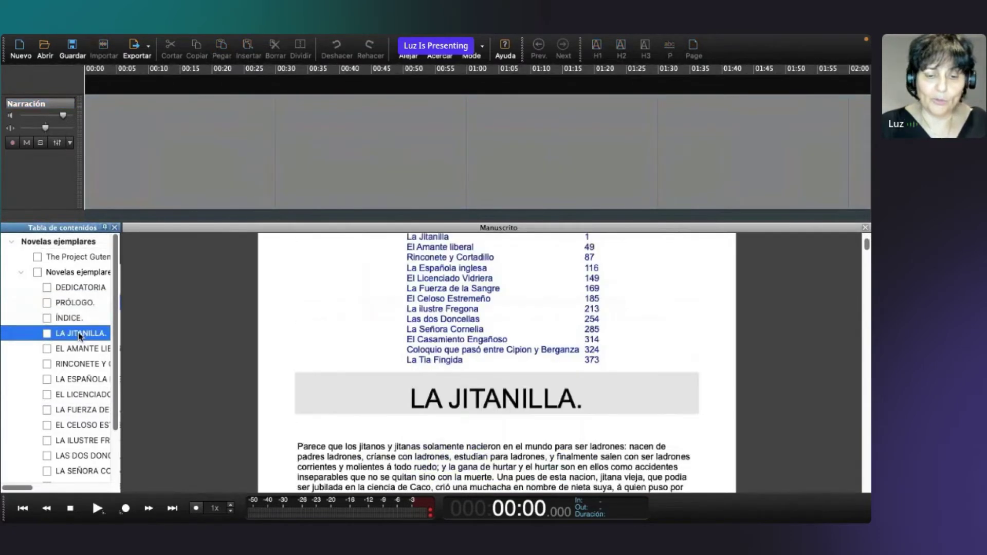
click(73, 292)
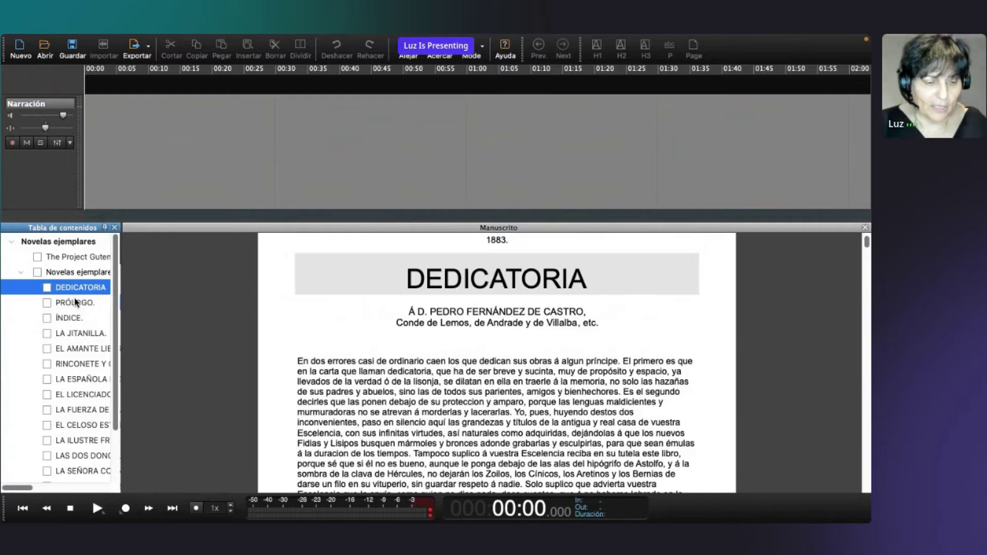
click(74, 300)
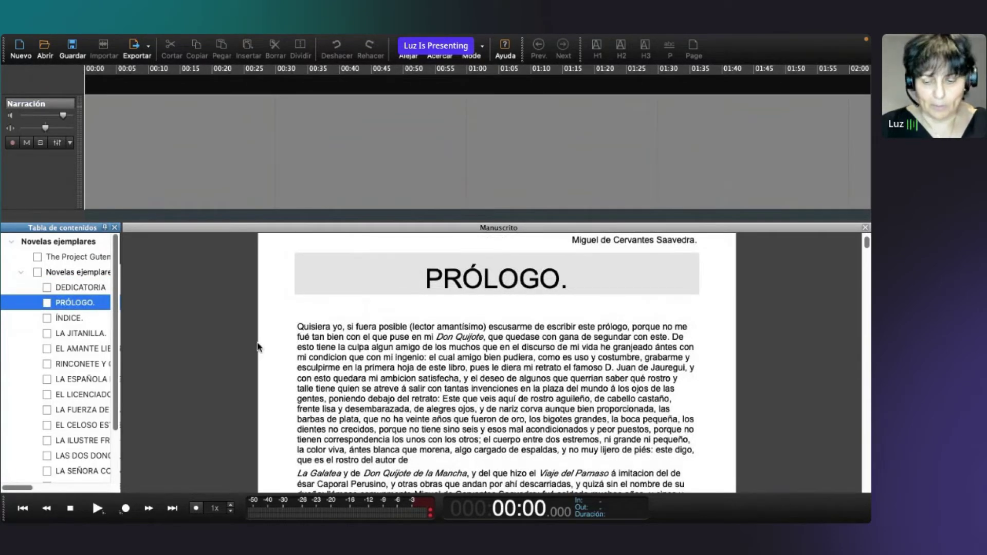
click(463, 277)
scroll(463, 276, up, 5)
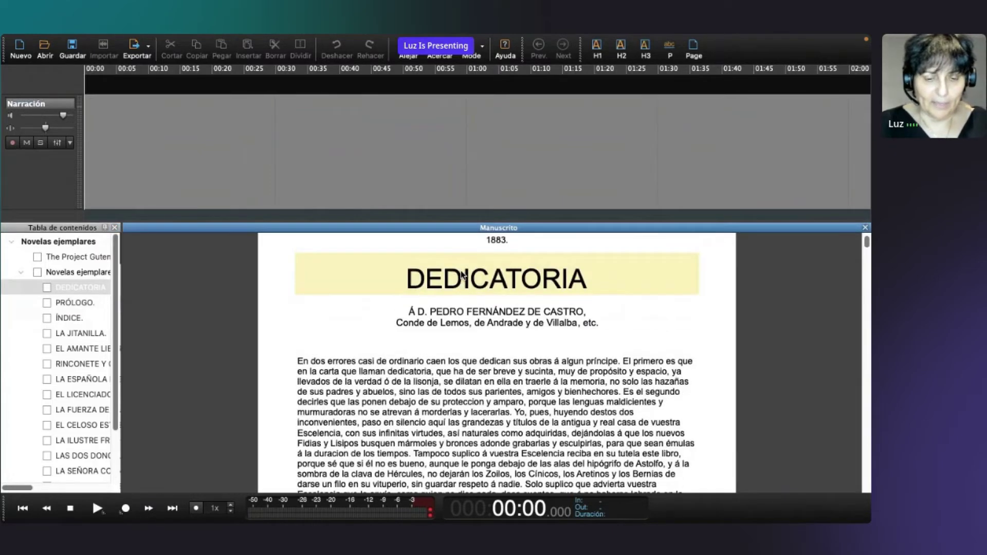
Select the Dedicatoria paragraph beginning "Tales cuales son" in the manuscript and arm the Narración track for recording.
scroll(463, 276, down, 5)
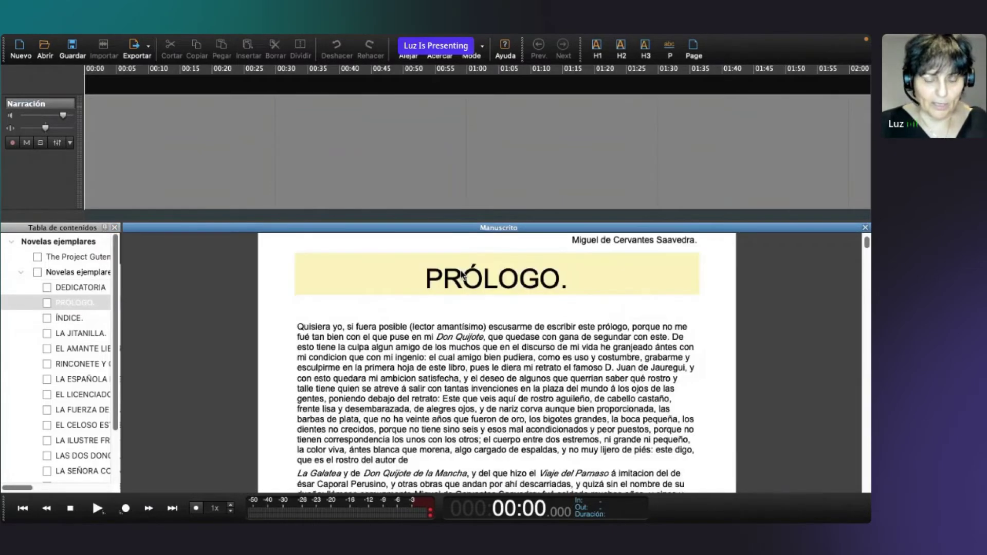
scroll(462, 277, up, 5)
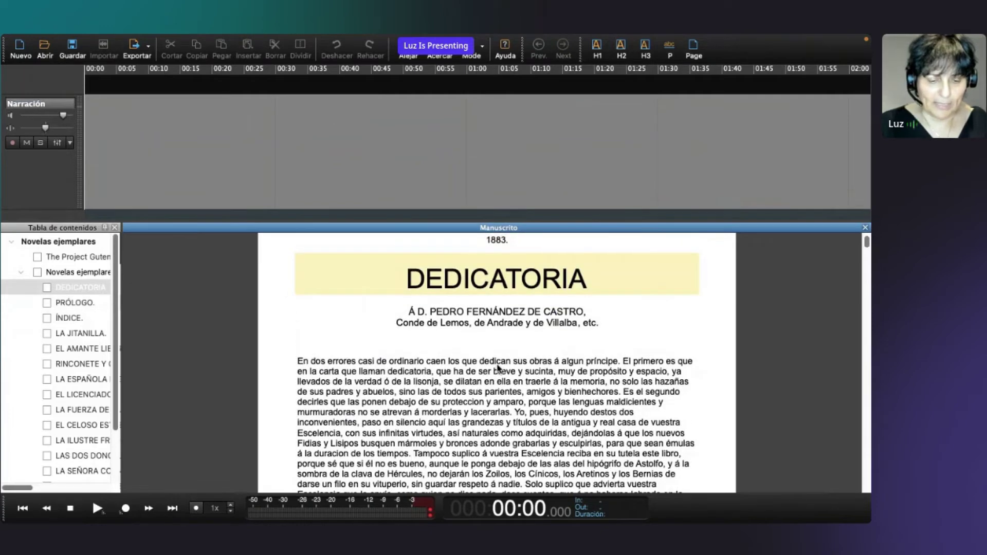
click(497, 367)
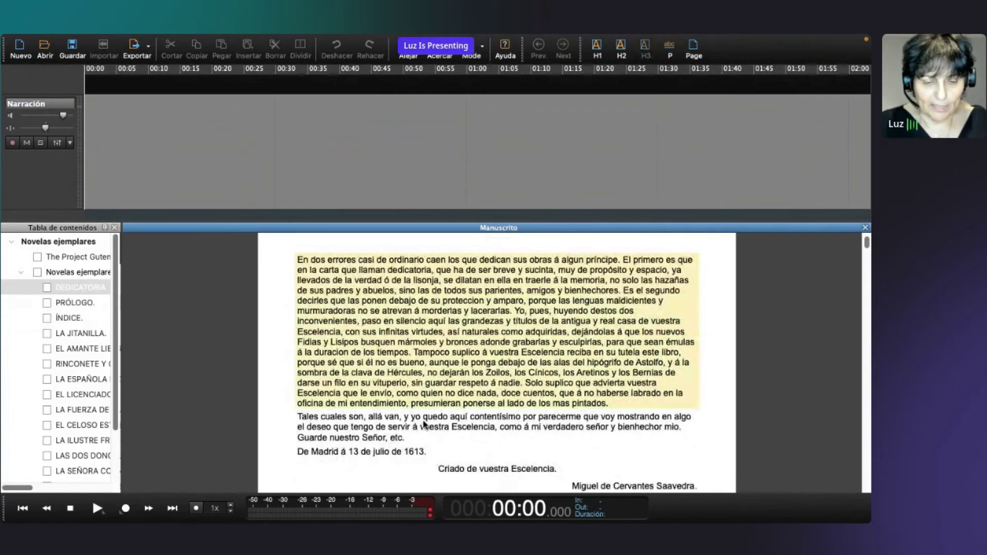
click(383, 428)
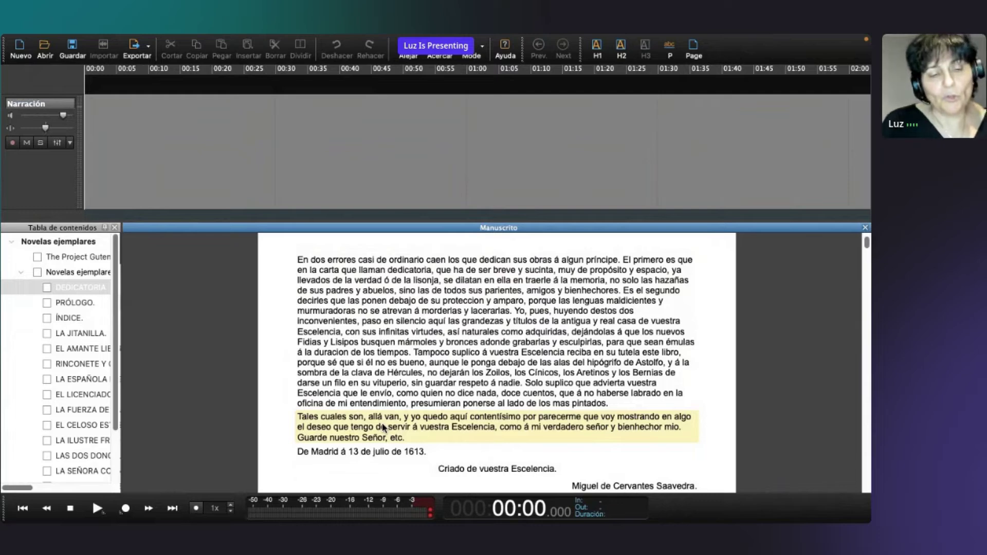
click(13, 143)
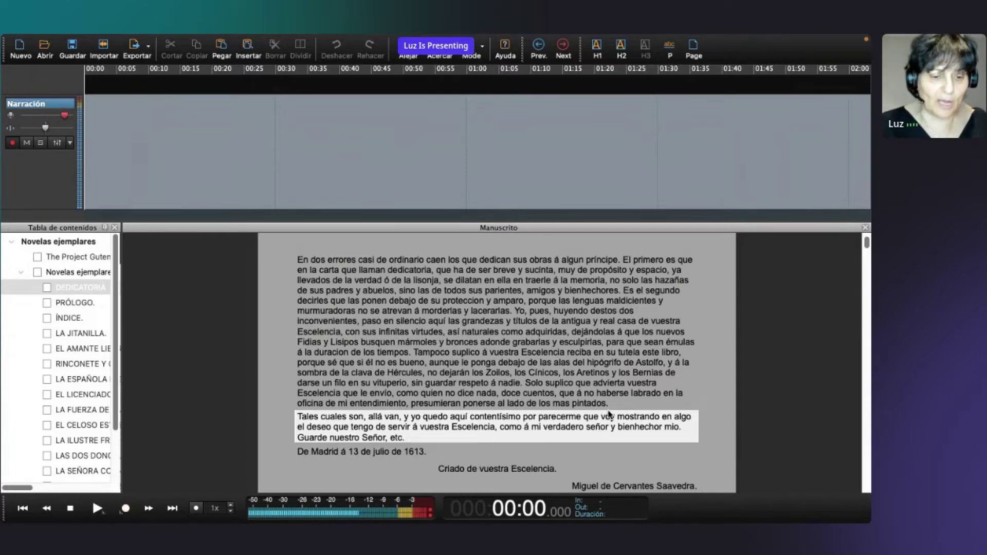
Record narration from the "Tales cuales son" paragraph, advancing paragraph by paragraph to the first paragraph of the Prólogo, and stop the recording.
key(space)
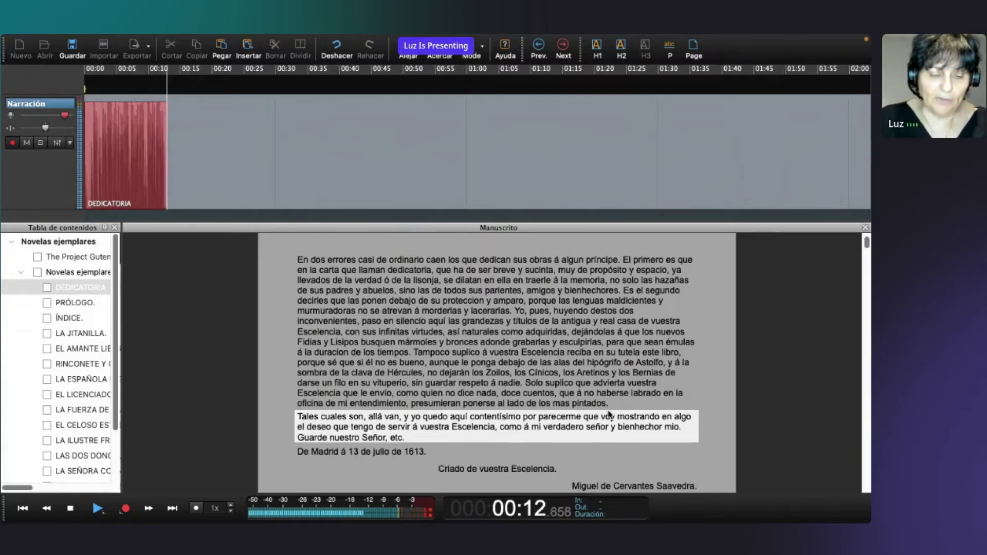
key(Down)
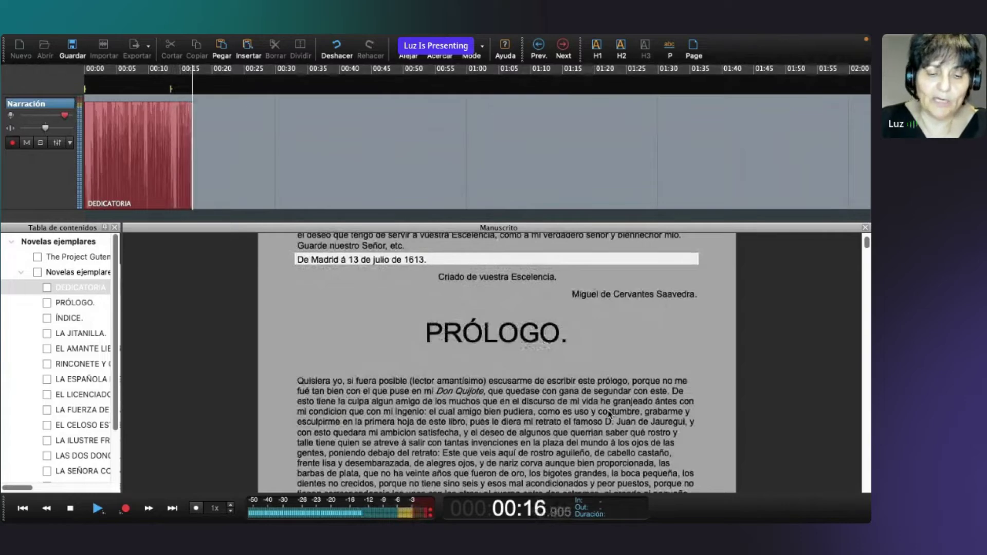
key(Down)
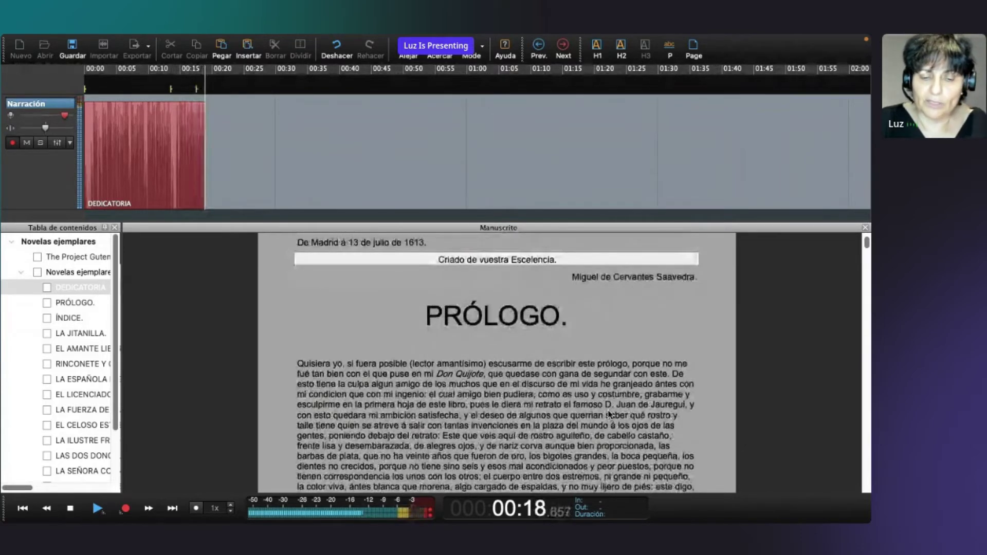
key(Down)
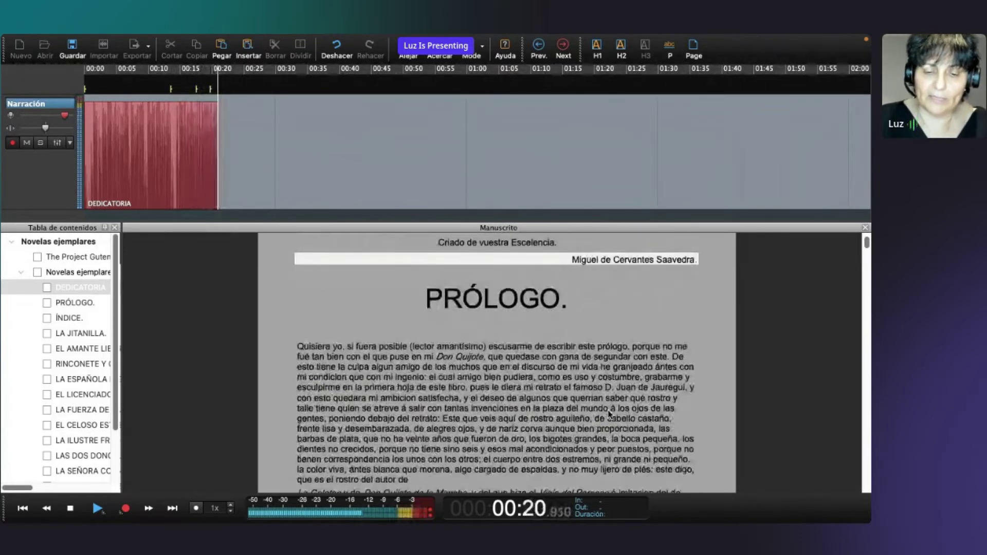
key(Down)
key(Down)
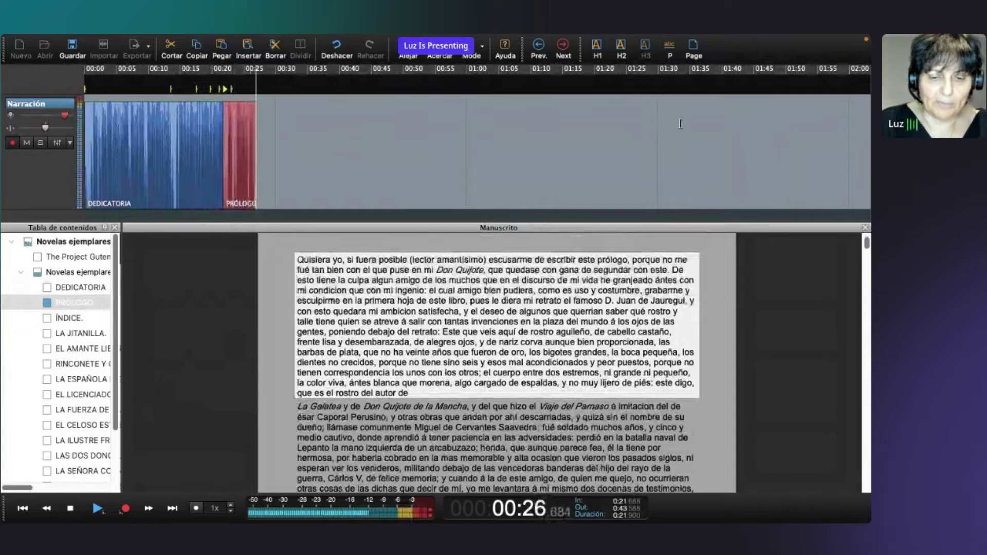
key(space)
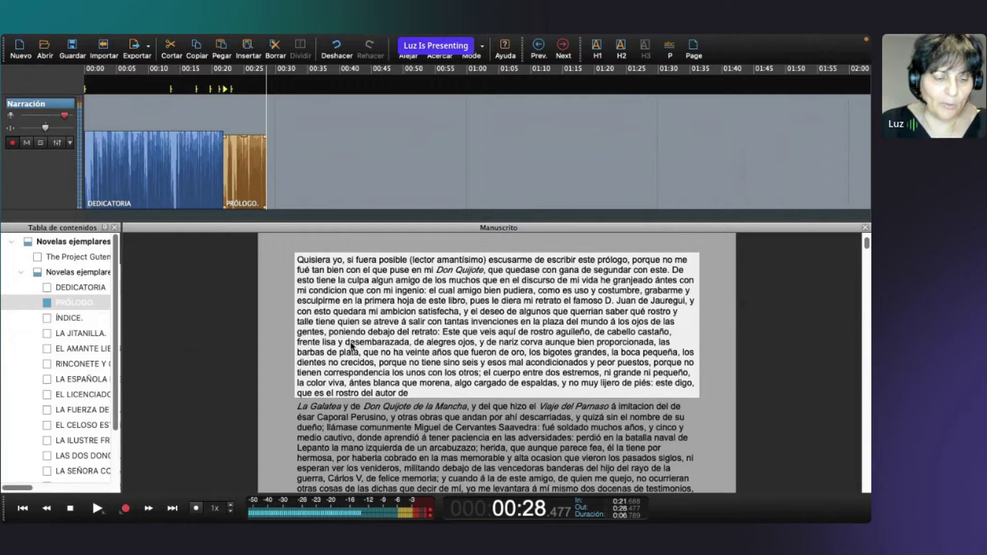
Check the text-audio synchronization by selecting recorded Dedicatoria lines in the manuscript and their markers on the timeline, ending at the first marker.
scroll(367, 340, up, 2)
scroll(372, 339, up, 5)
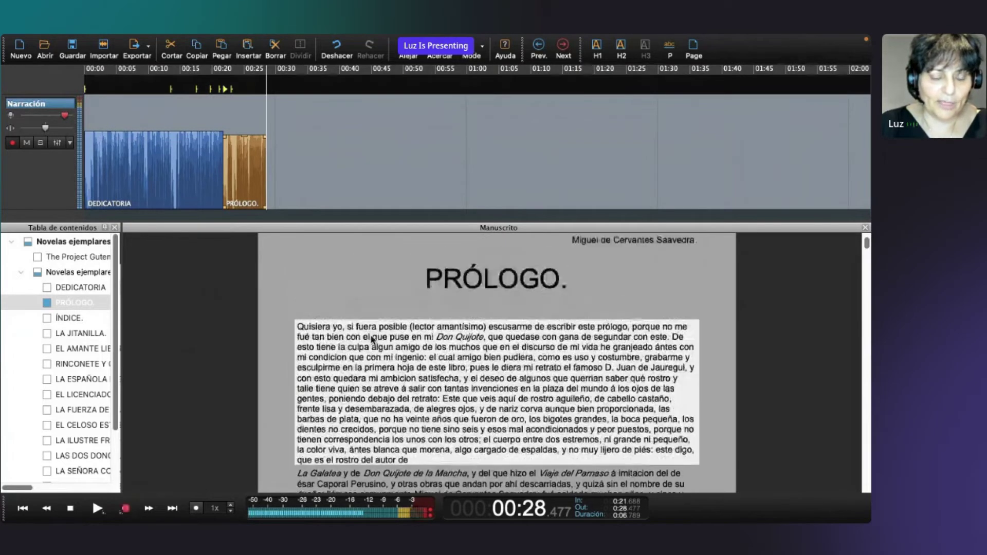
click(357, 313)
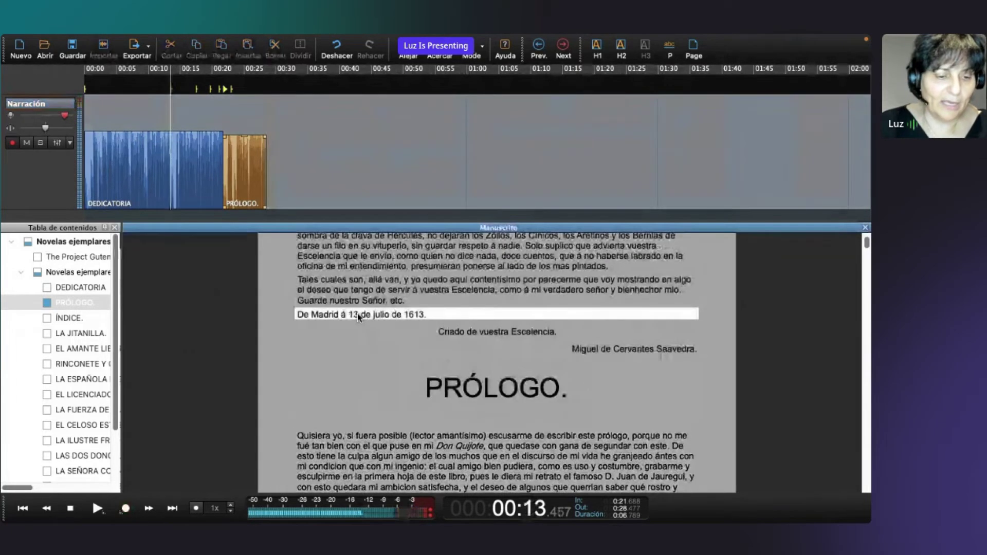
click(459, 334)
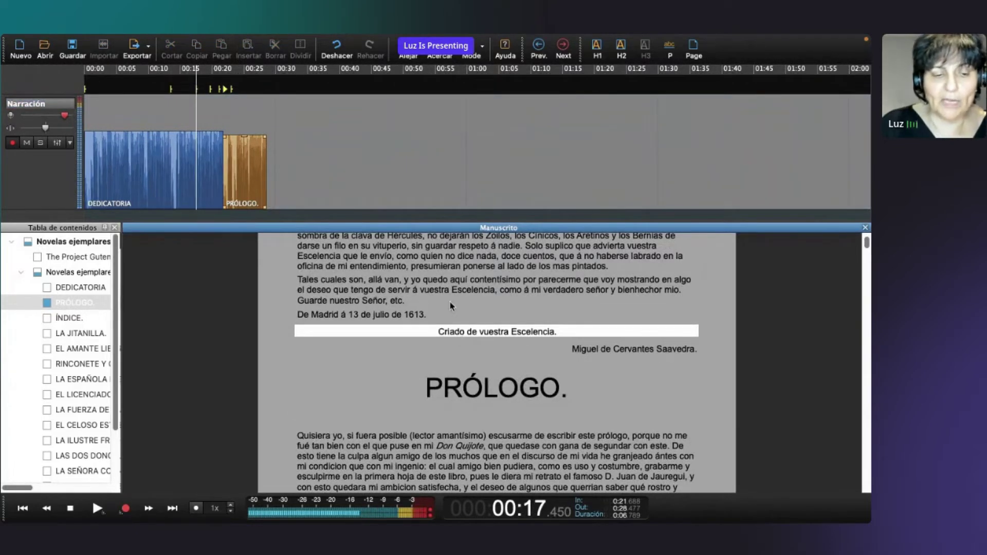
click(170, 92)
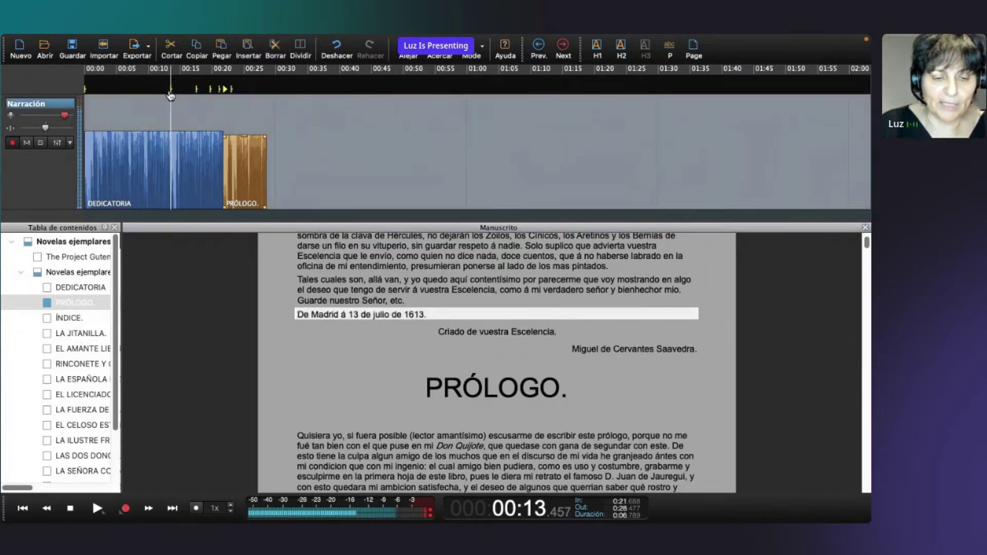
click(86, 92)
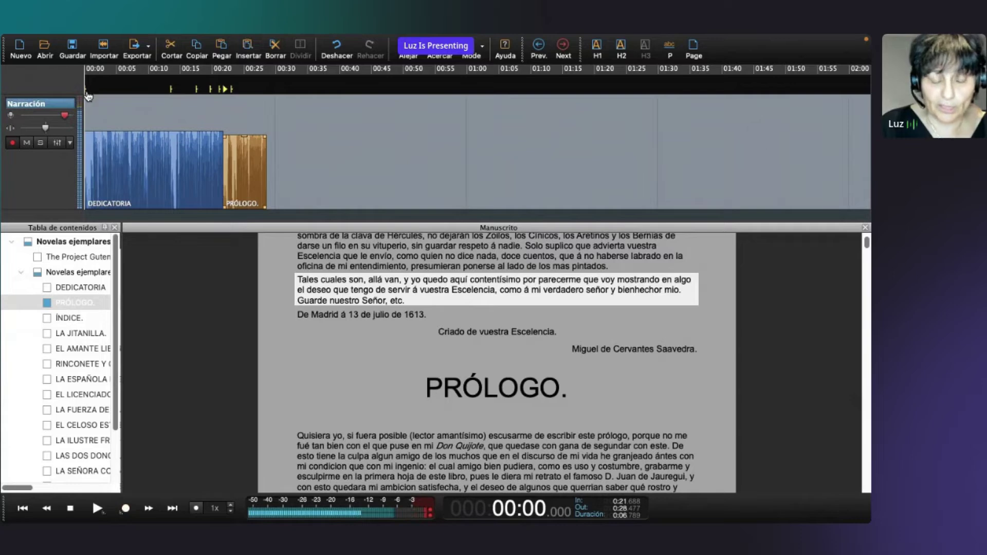
key(ctrl+r)
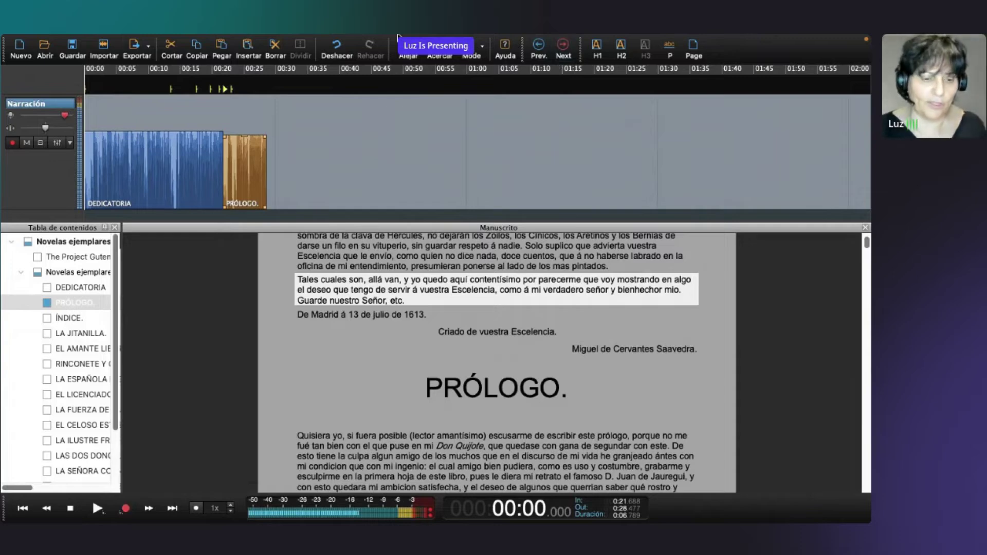
Open the Narration View and expand it to full screen.
mouse_move(325, 39)
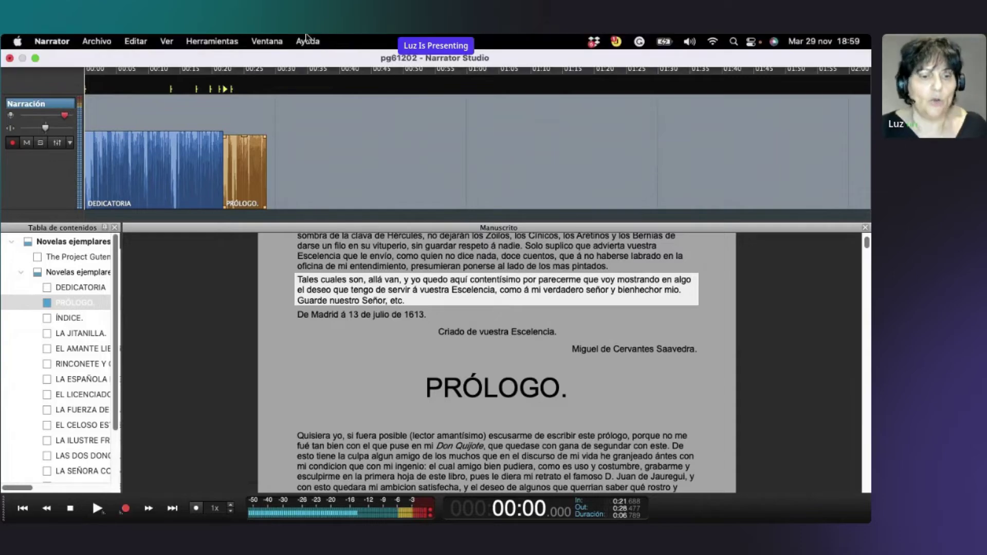
click(166, 42)
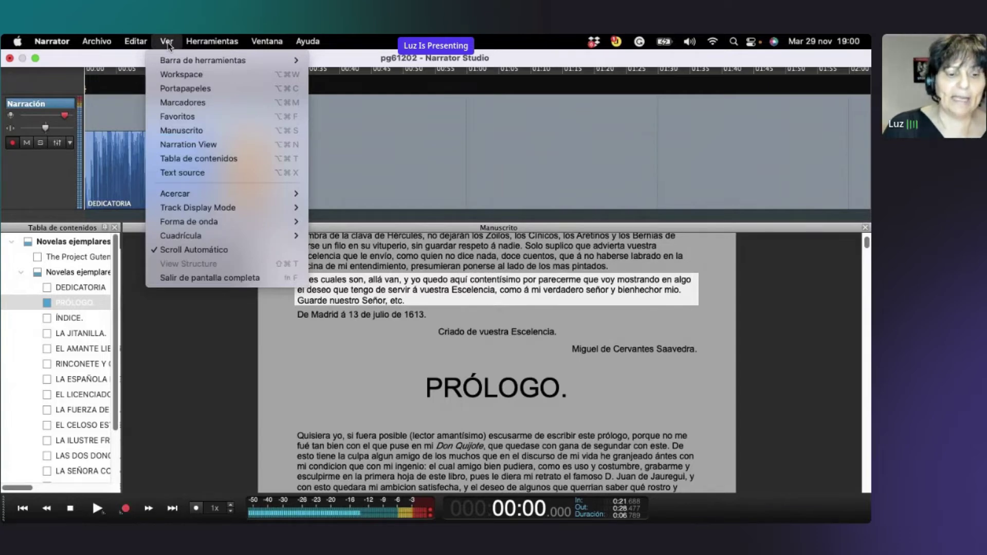
click(211, 147)
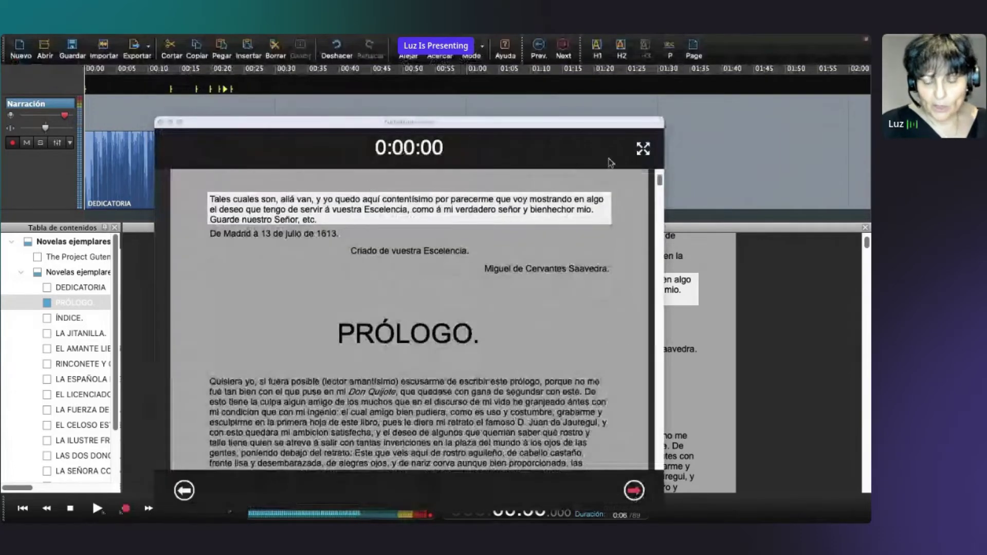
click(642, 149)
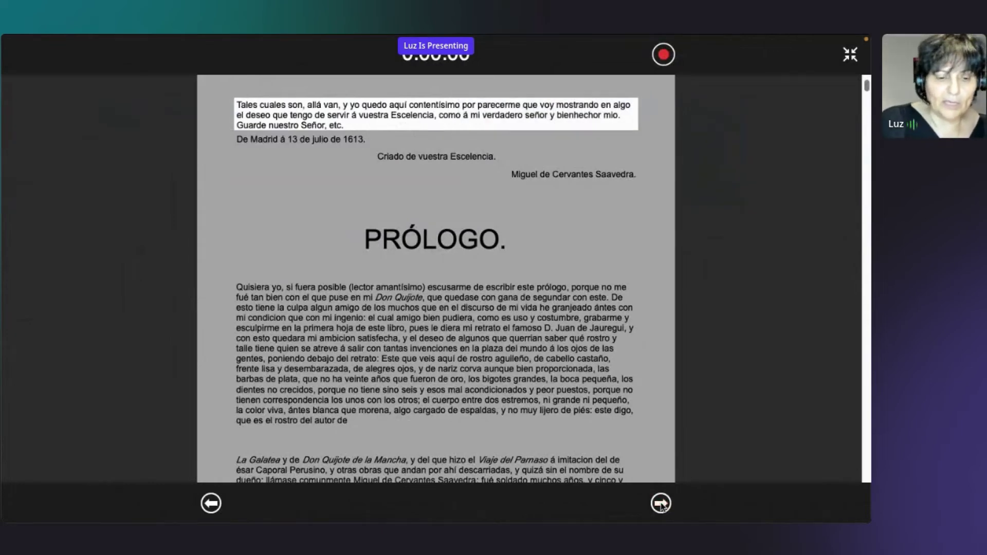
Record over the "Tales cuales son" paragraph in Narration View, advance through the date line to "Criado de vuestra Escelencia.", and stop recording.
click(661, 504)
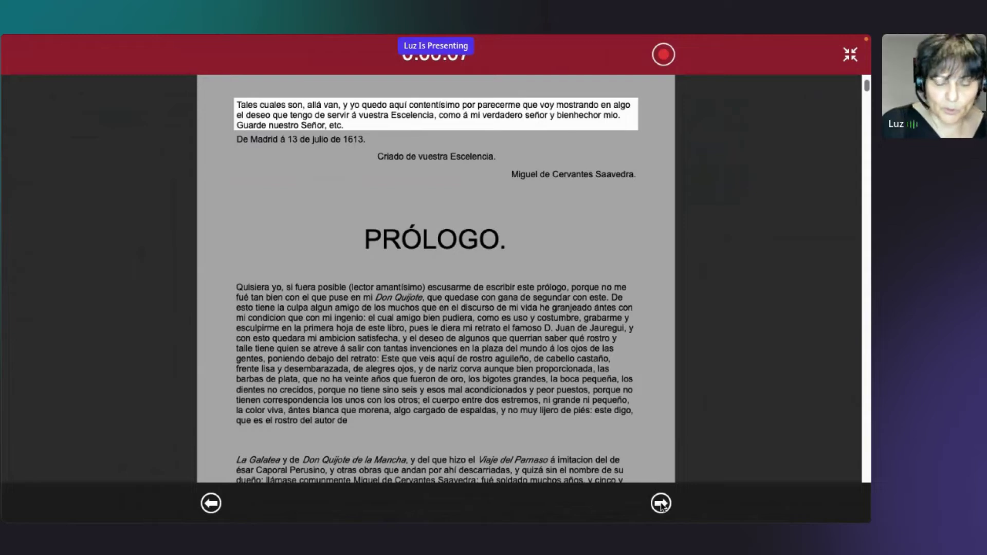
click(662, 504)
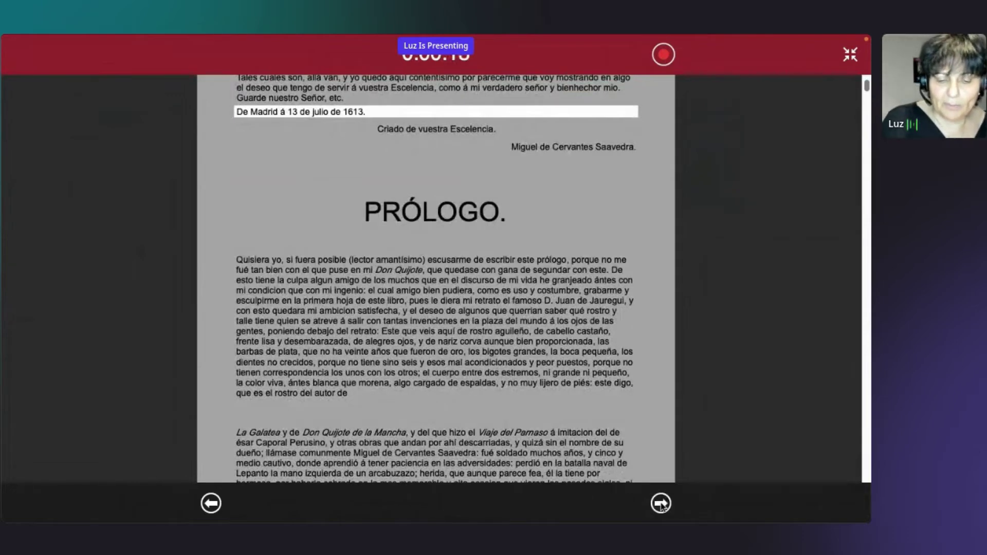
click(661, 505)
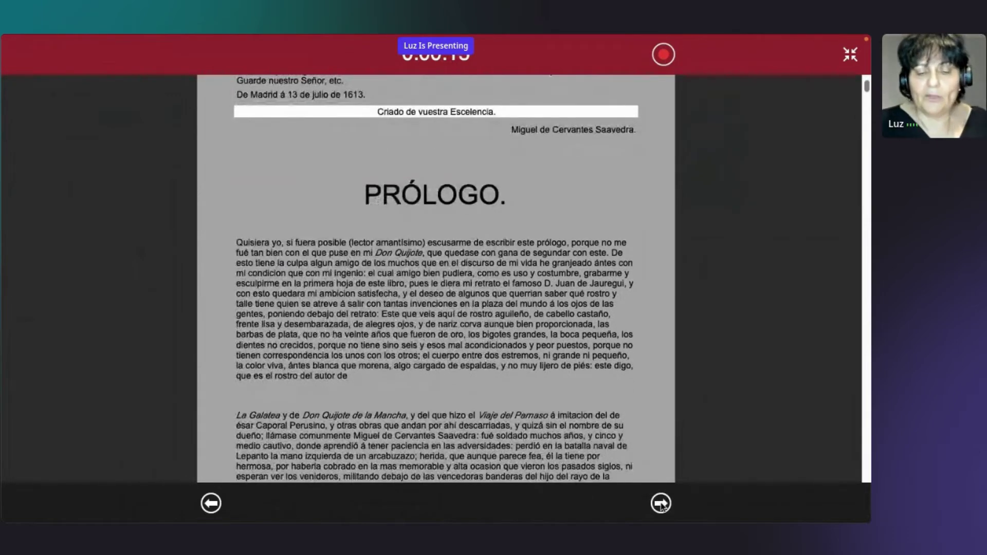
click(664, 54)
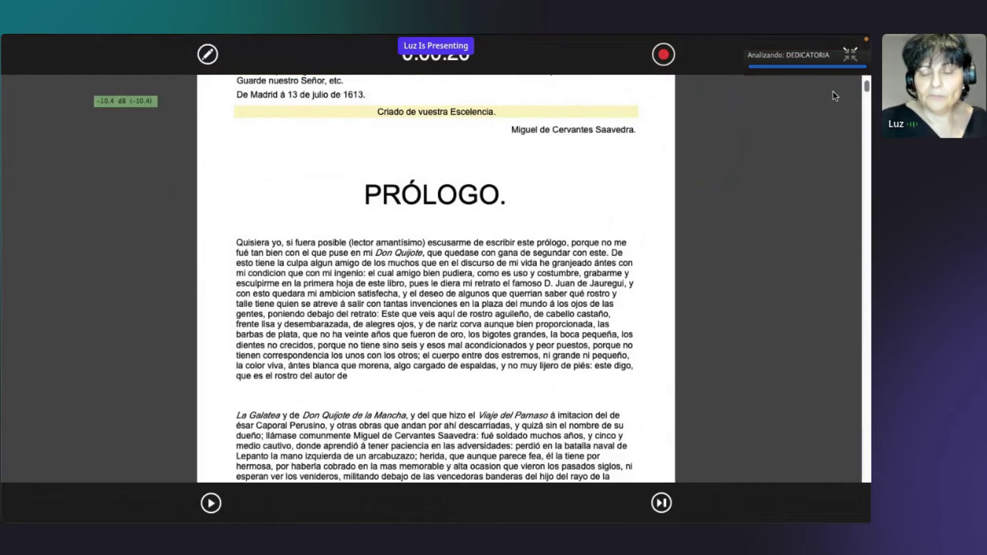
Close the full-screen Narration View and jump to the timeline marker for the first paragraph of the Prólogo.
click(850, 54)
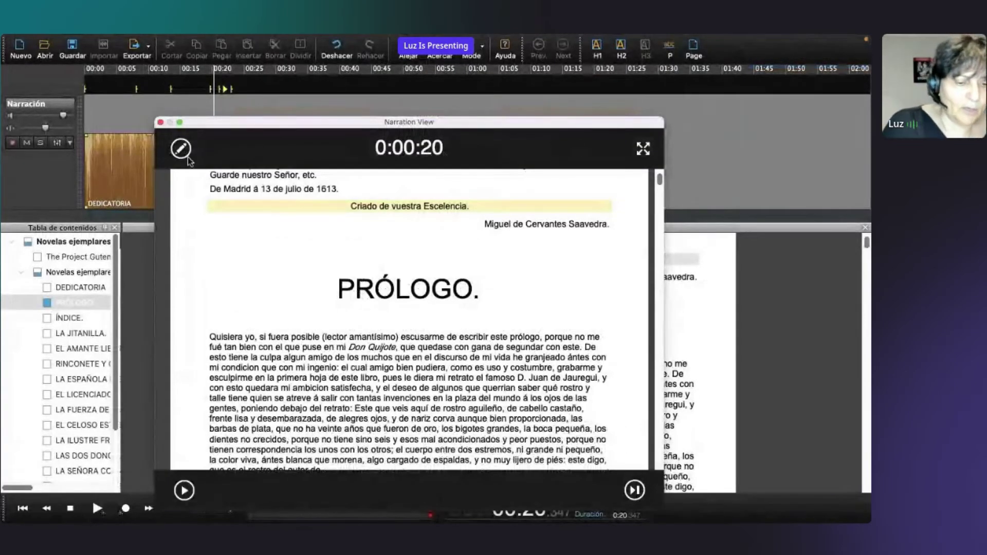
click(161, 123)
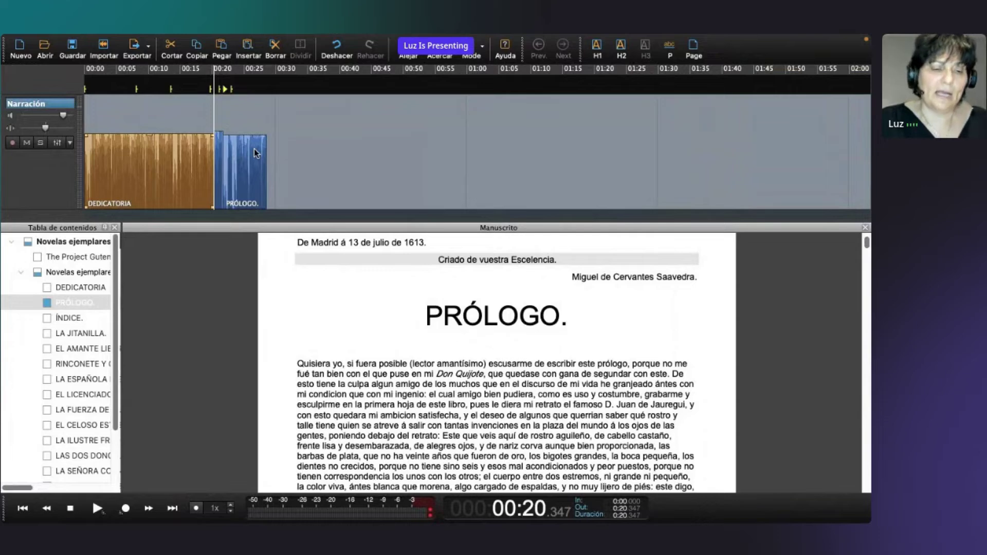
click(233, 93)
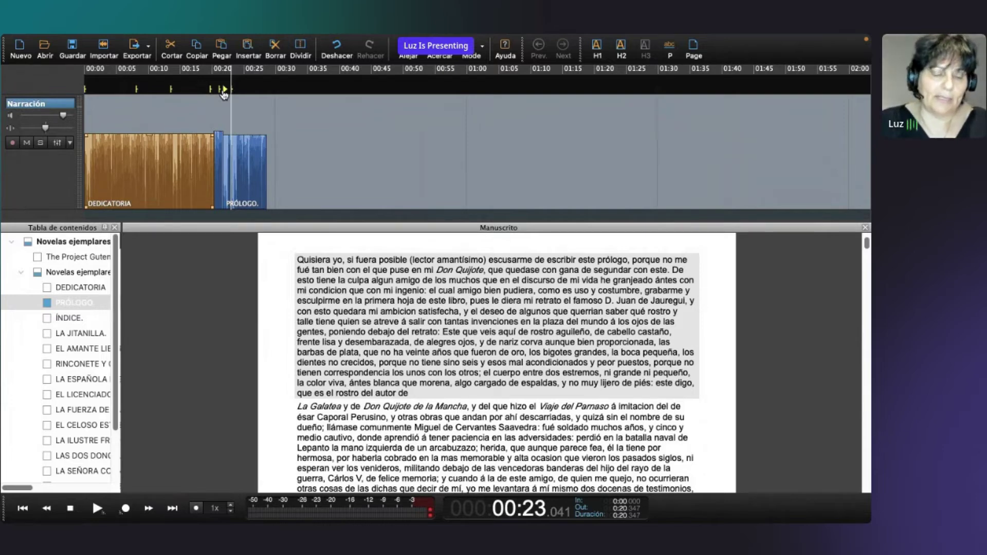
Undock the manuscript and the table of contents into floating windows and reposition them over the workspace.
drag(306, 229, 533, 154)
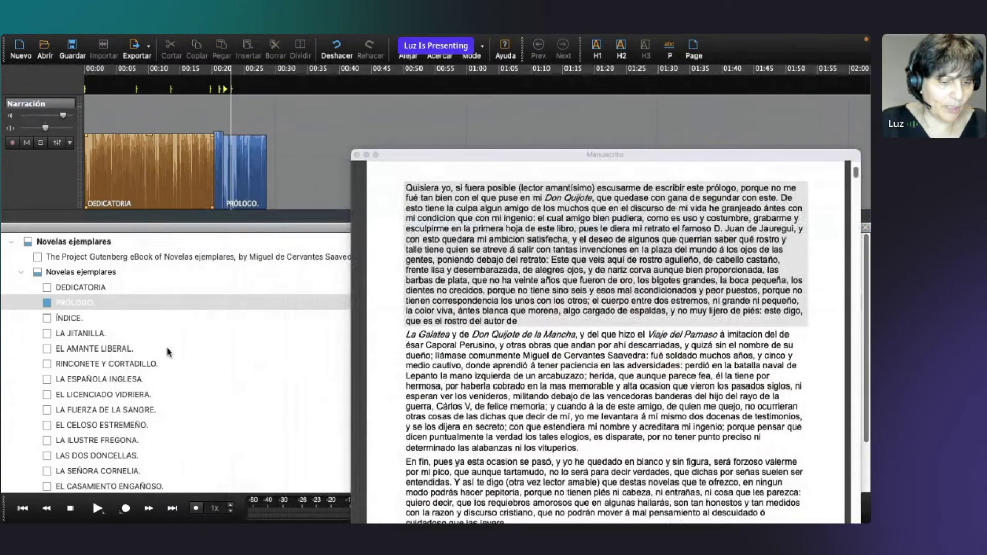
double_click(60, 229)
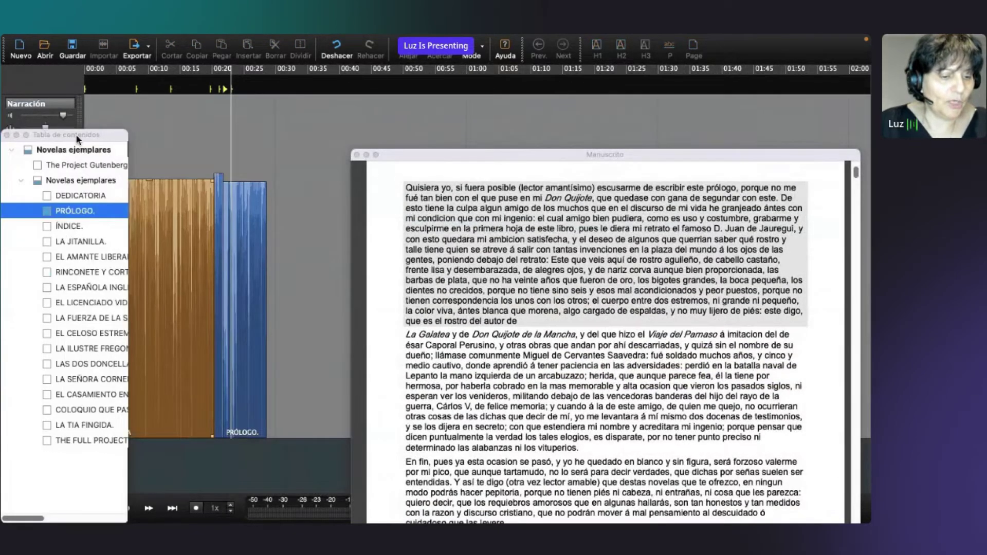
drag(78, 137, 190, 149)
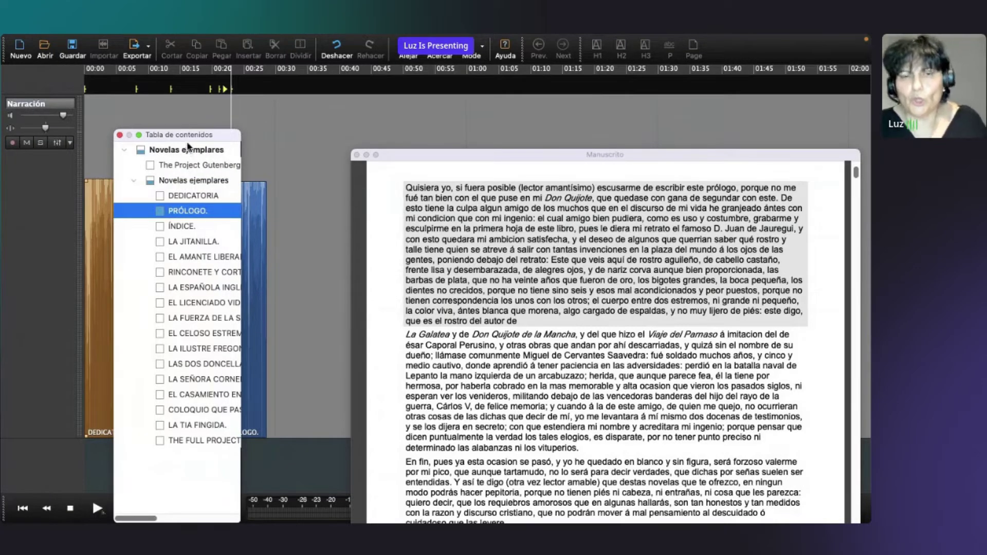
Restore the workspace to its default docked layout.
mouse_move(389, 38)
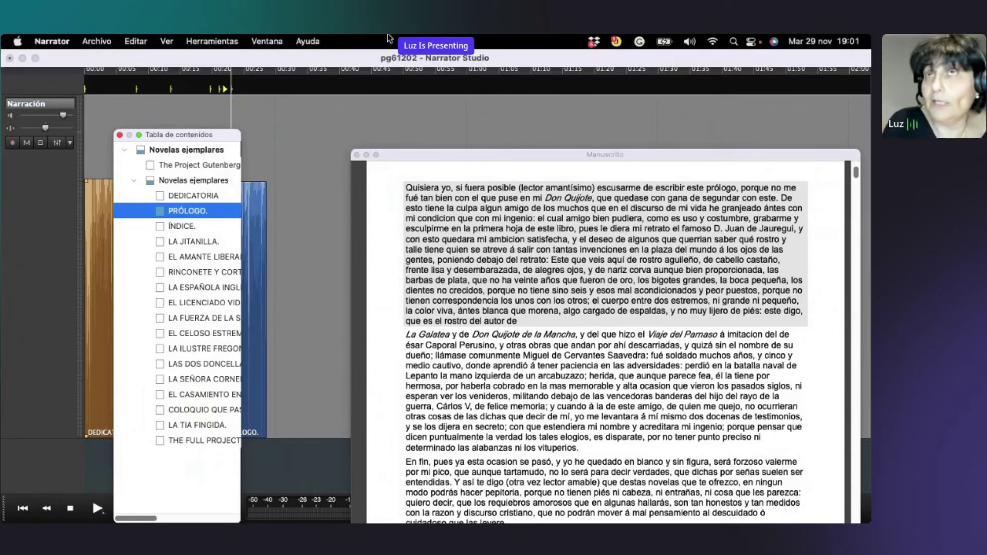
click(265, 41)
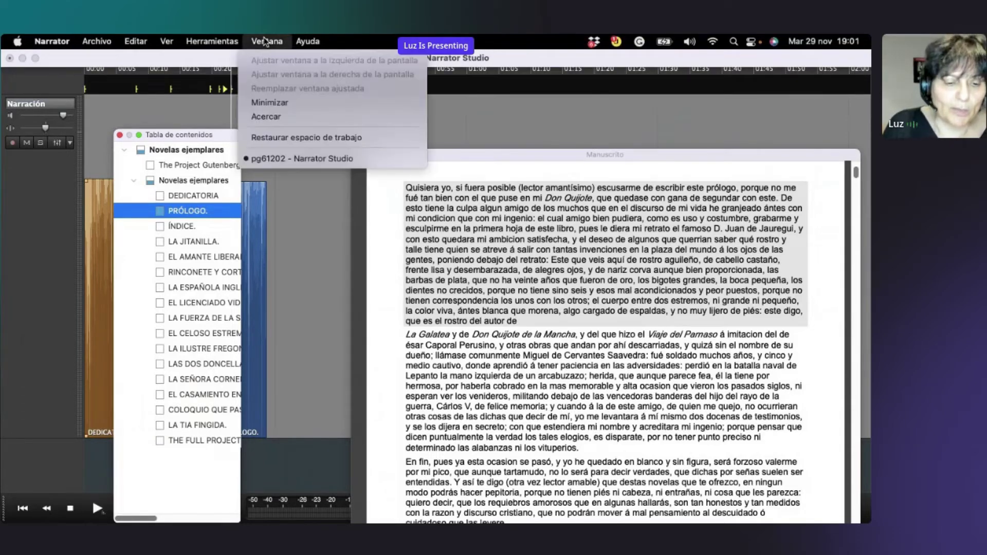
click(287, 138)
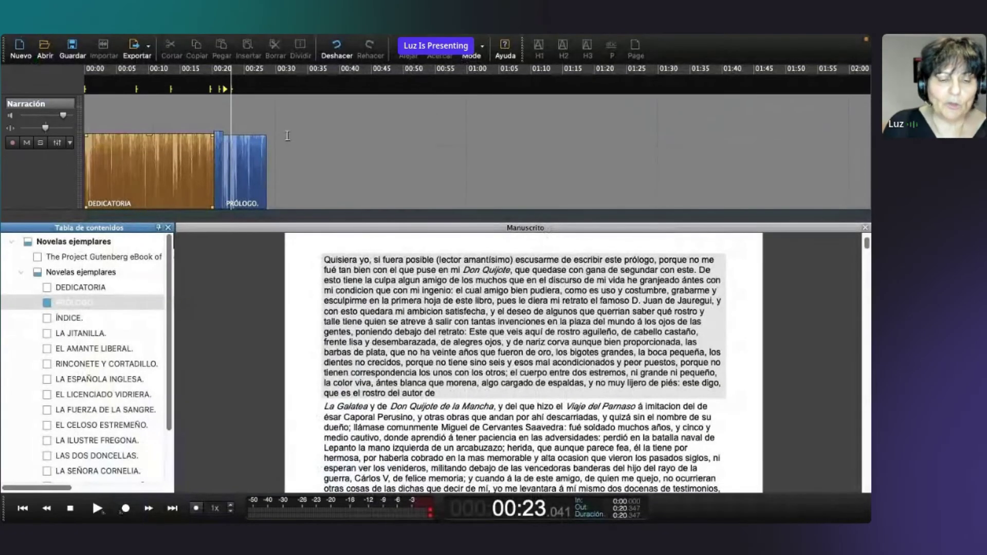
mouse_move(606, 519)
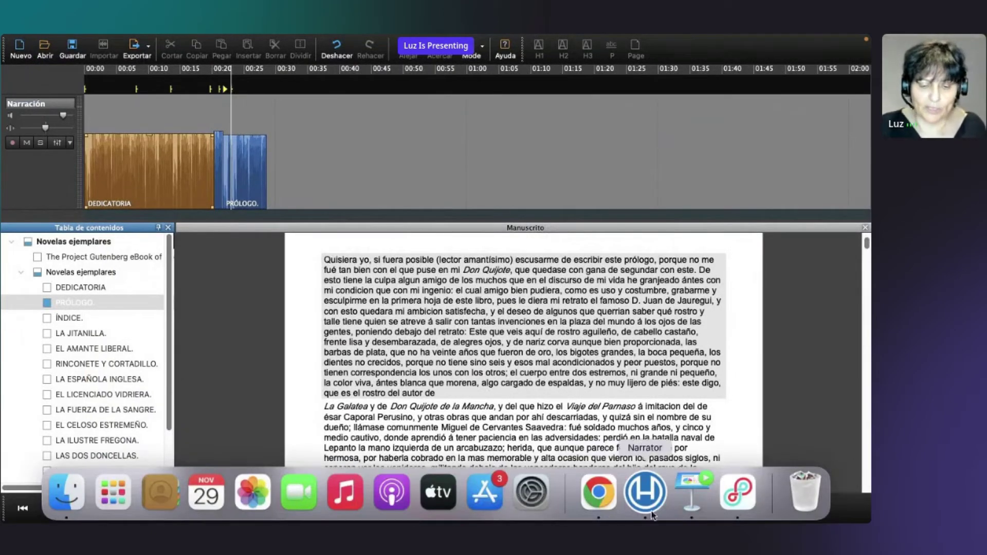
Switch to the Keynote presentation and advance through the slides to the one titled "Tablón".
click(684, 486)
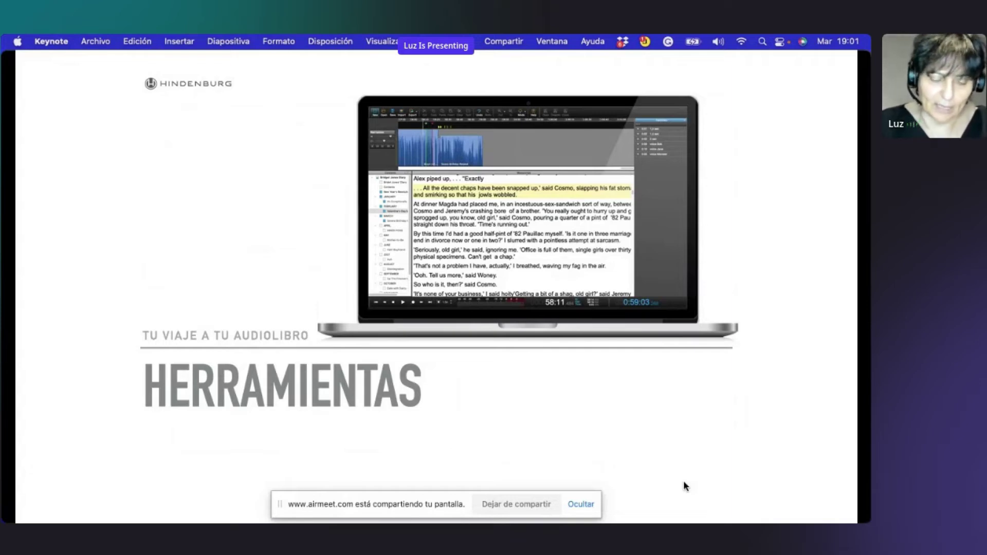
key(Right)
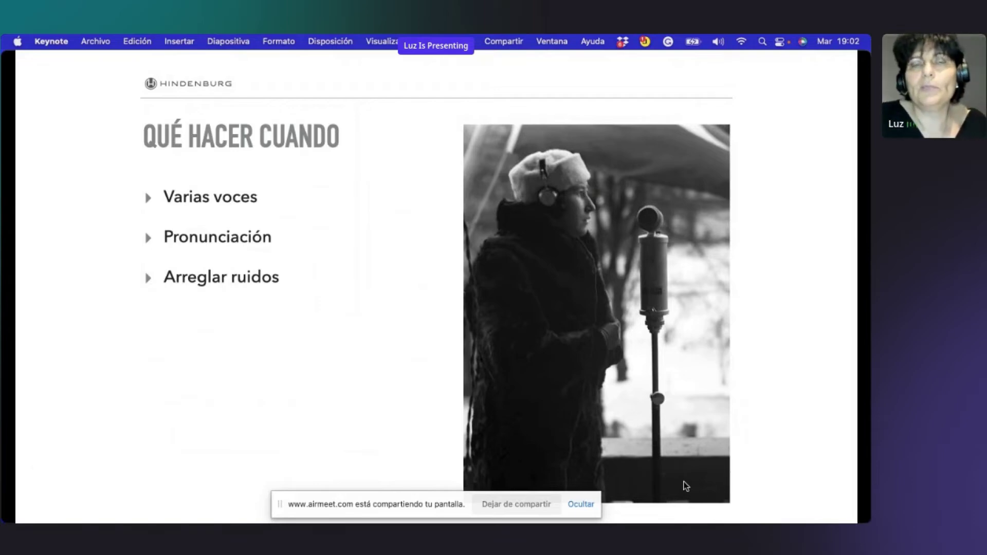
key(Right)
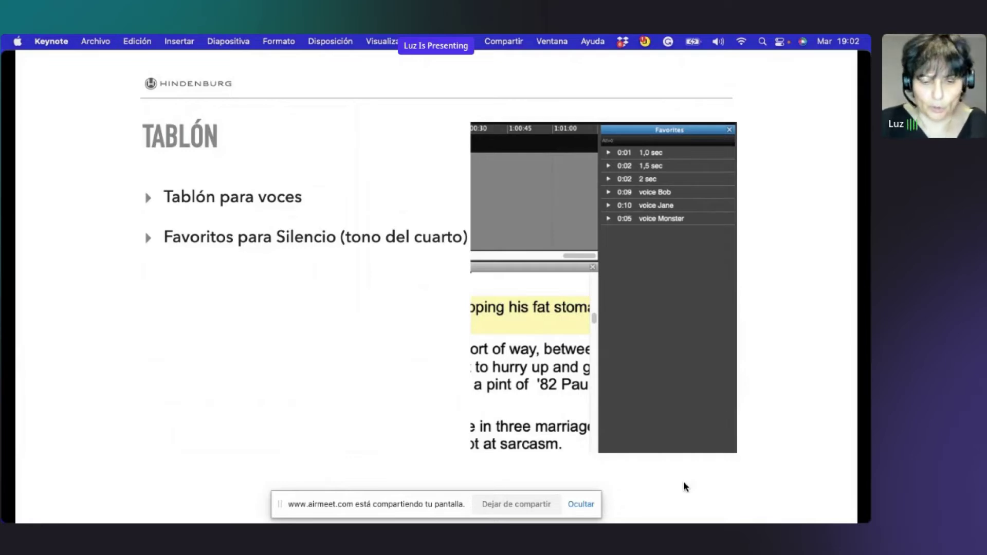
Switch back to Narrator and show the Portapapeles (clipboard) beside the timeline.
mouse_move(769, 506)
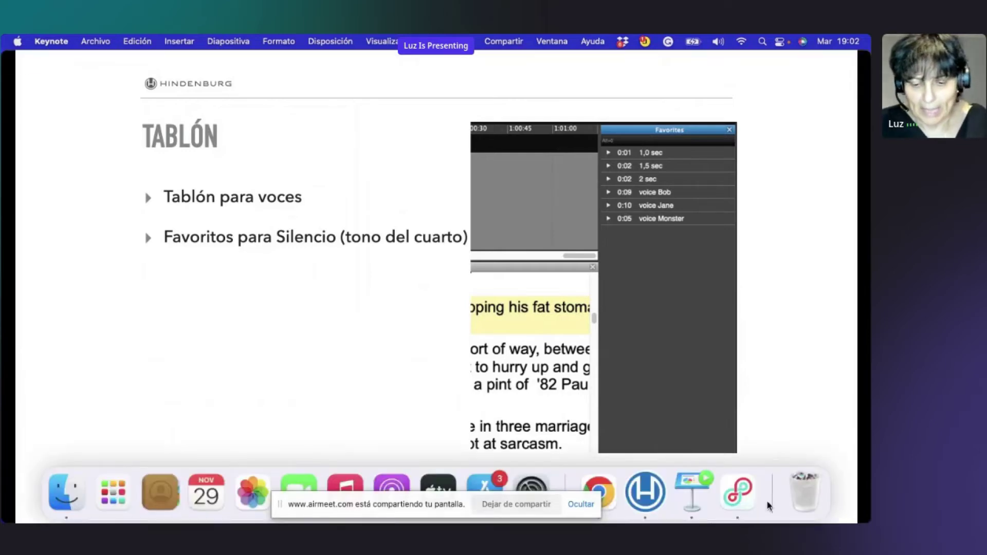
click(645, 494)
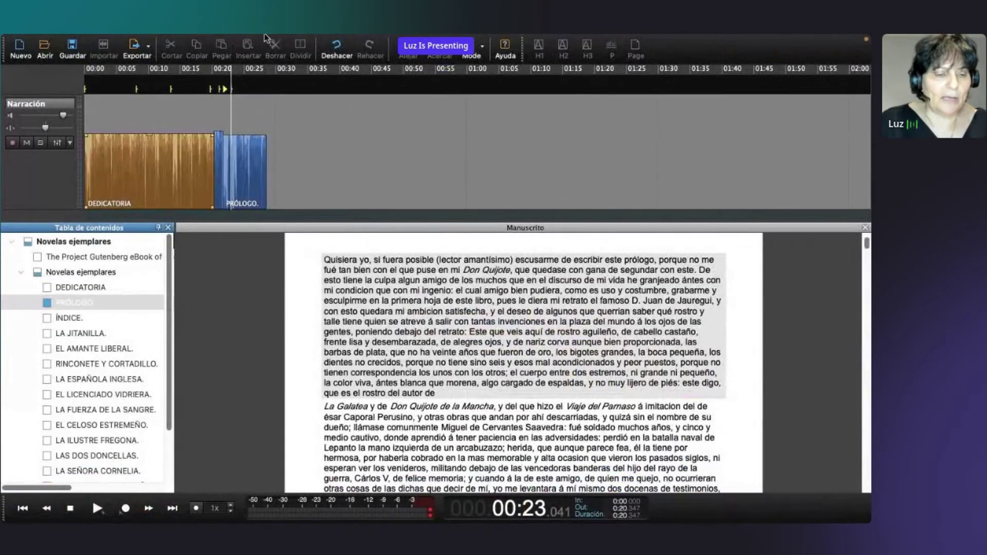
mouse_move(213, 36)
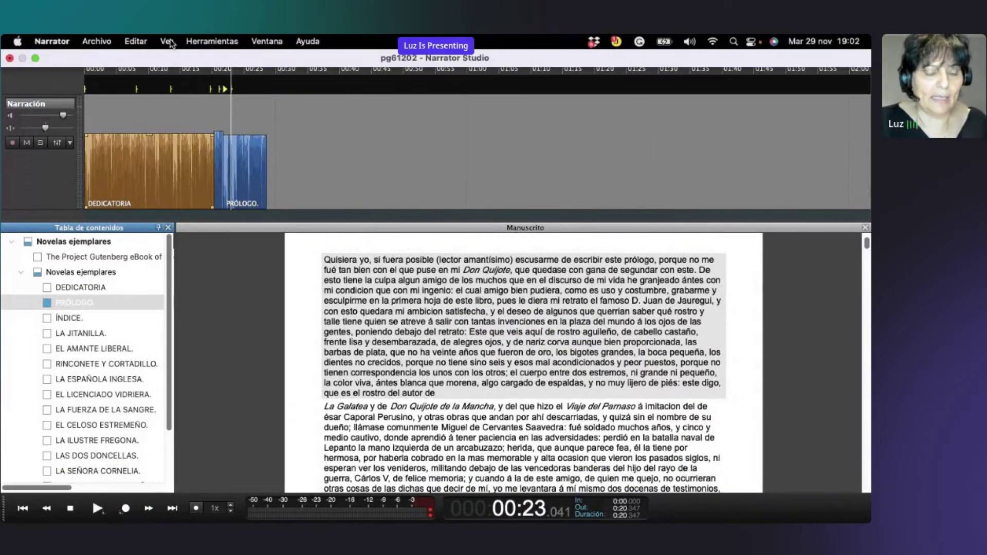
click(167, 41)
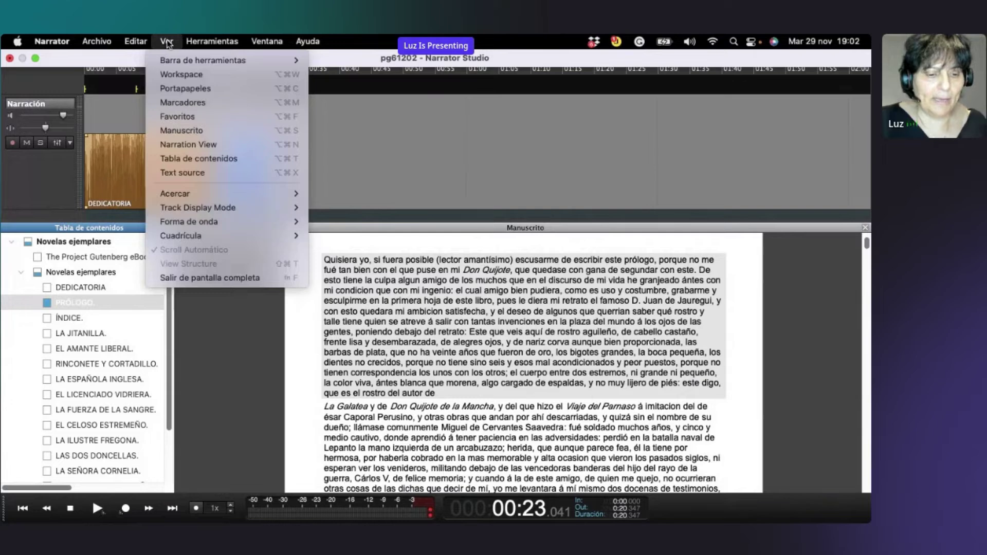
click(183, 89)
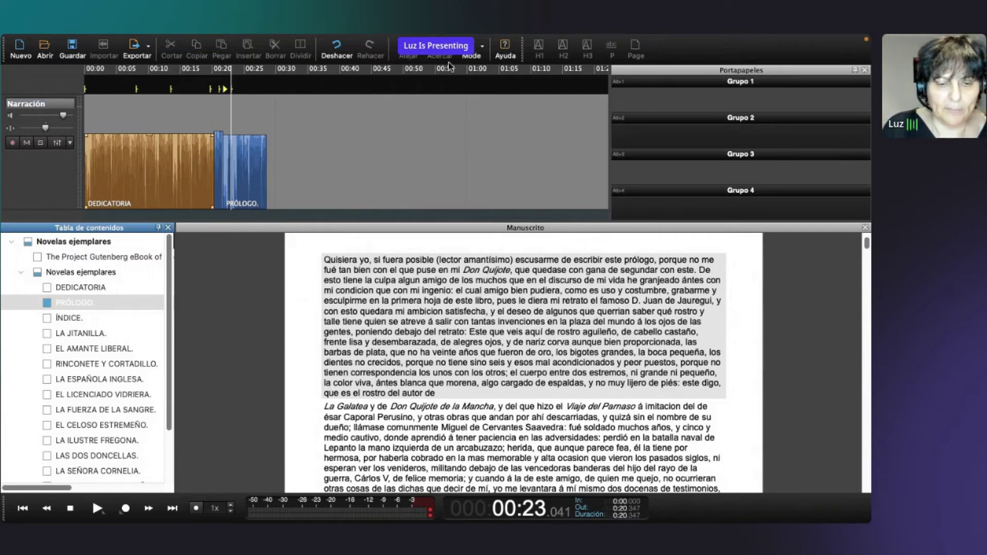
Select about 1.1 seconds at the start of the Prólogo recording and copy that excerpt into Grupo 1 of the clipboard.
click(416, 123)
scroll(416, 123, up, 2)
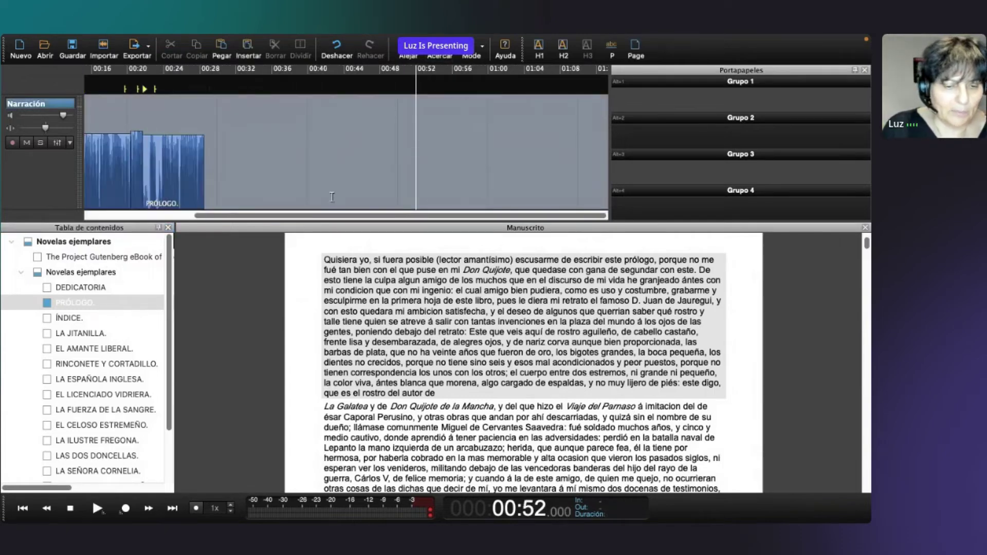
drag(313, 215, 160, 222)
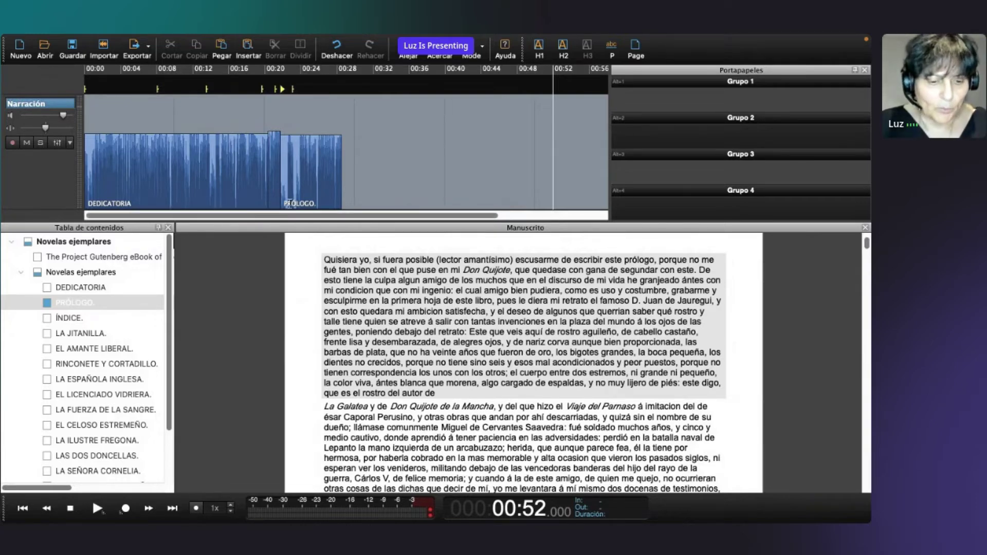
drag(294, 198, 285, 198)
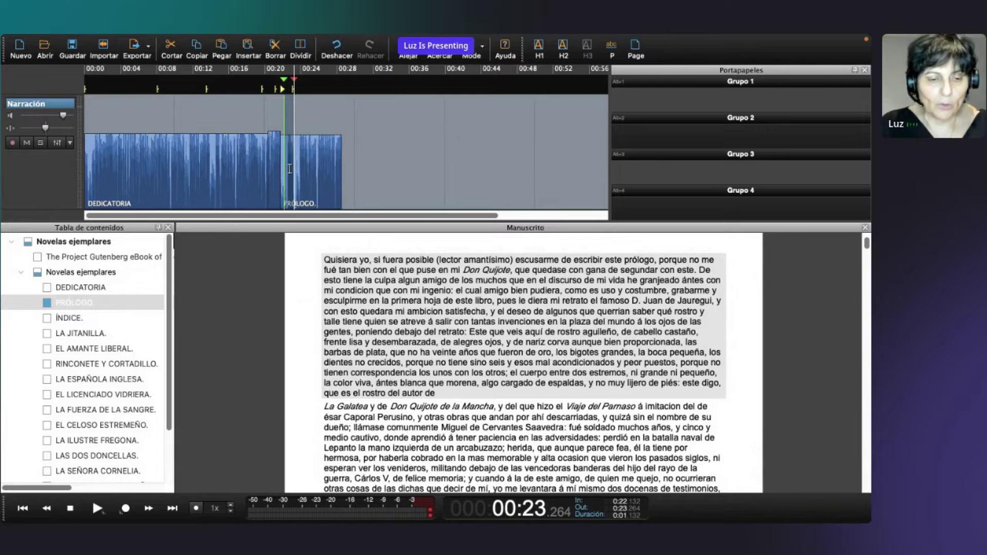
drag(290, 152, 638, 99)
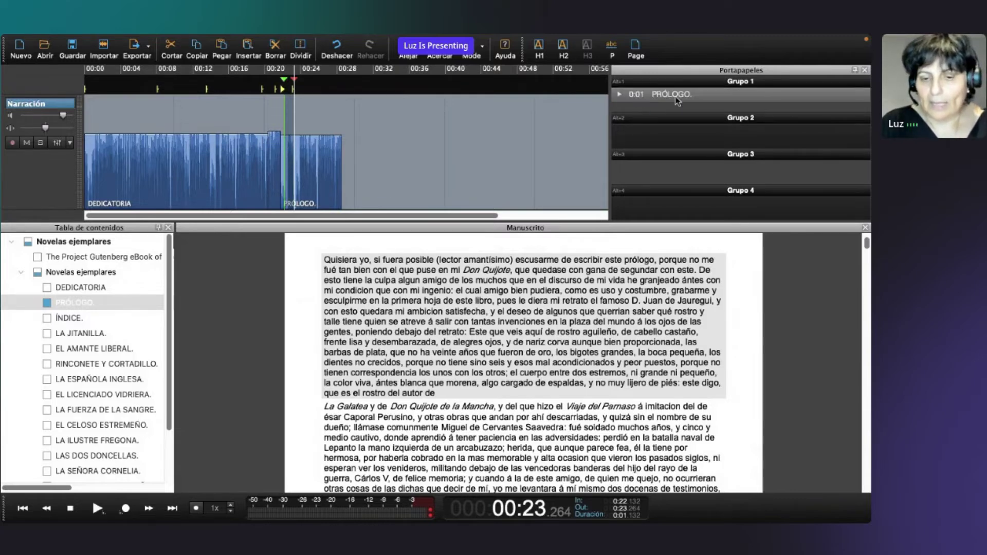
Rename the clipboard excerpt in Grupo 1 as "monsturuo pepito" and delete it from the group.
click(677, 97)
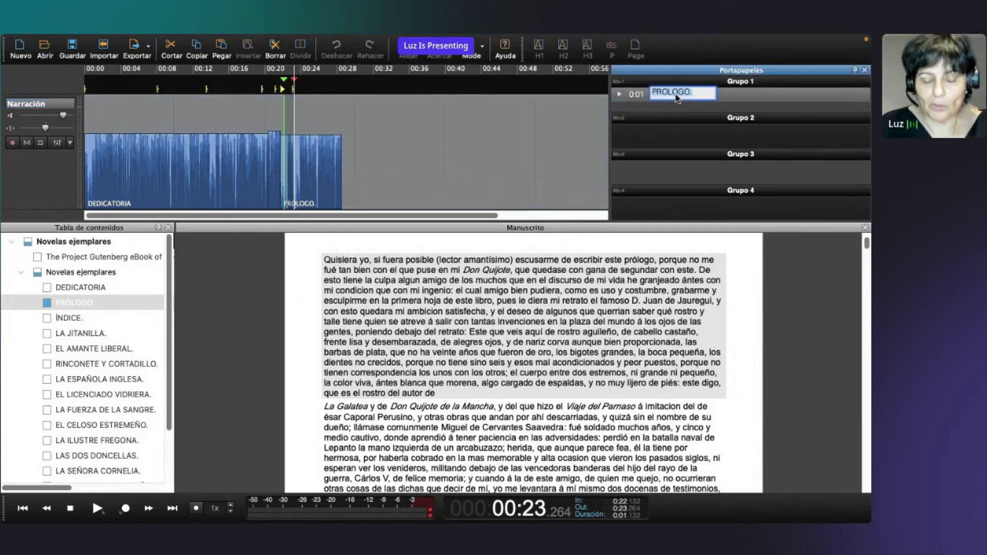
text(mons)
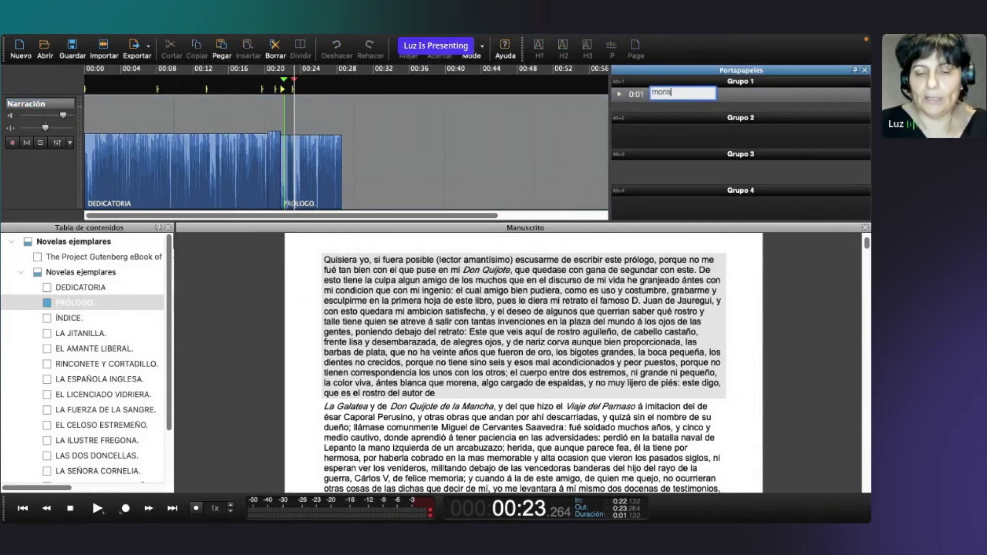
text(turuo pepito)
key(Return)
click(741, 104)
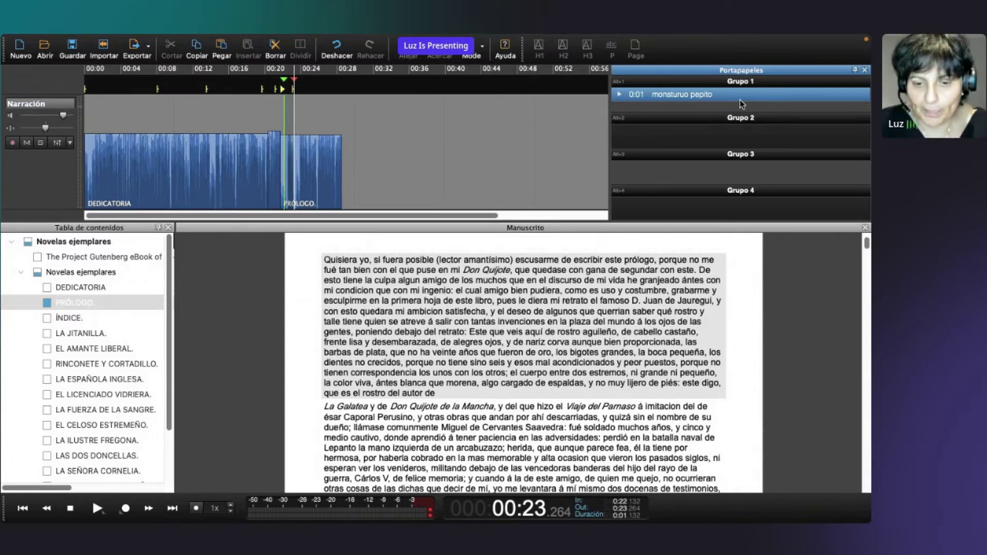
key(Delete)
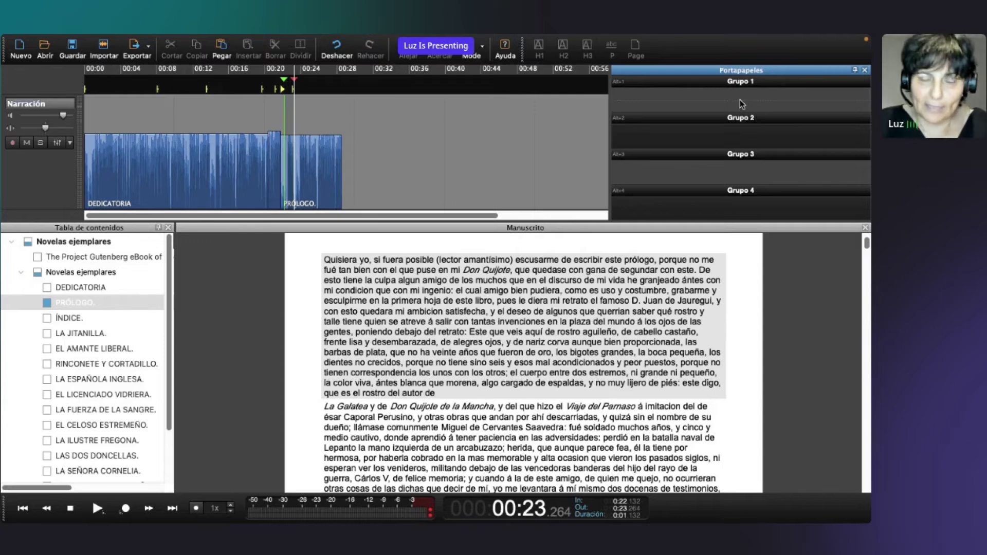
Import the saved voice clips from voces.nhsx into the clipboard groups.
right_click(712, 102)
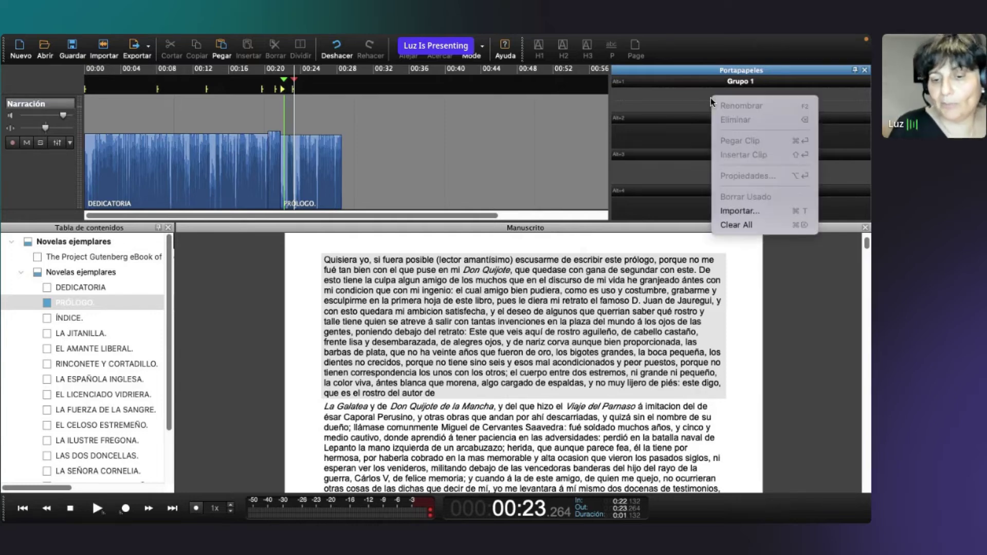
click(745, 210)
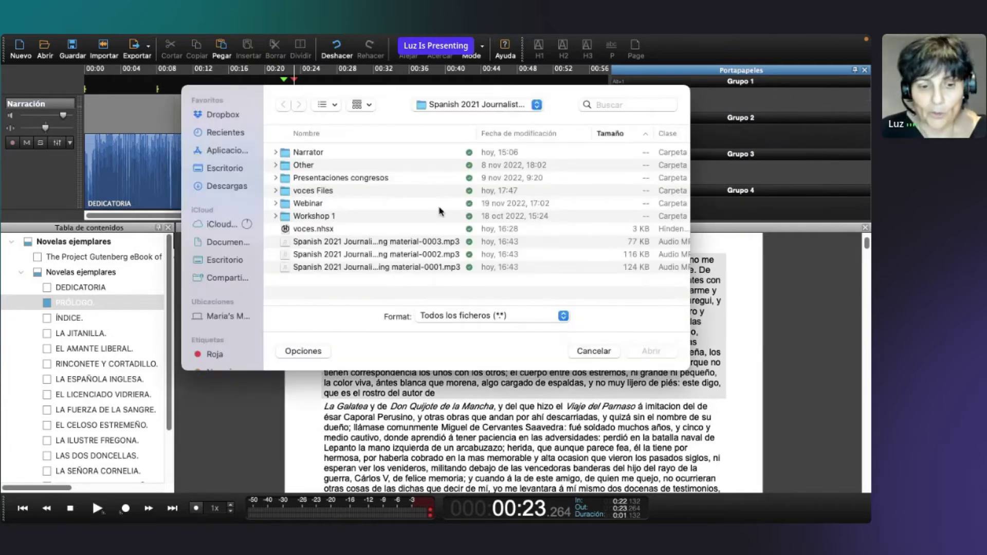
click(312, 230)
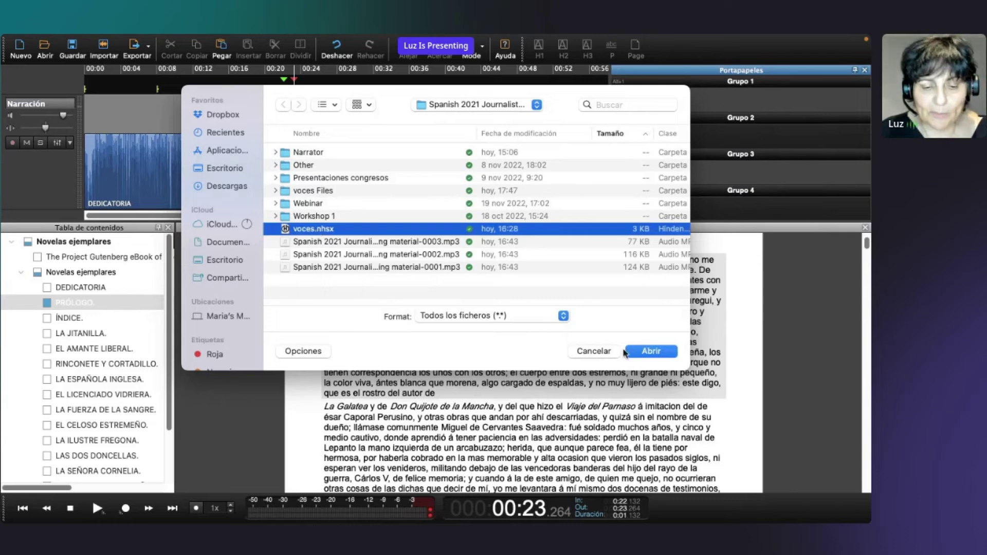
click(651, 352)
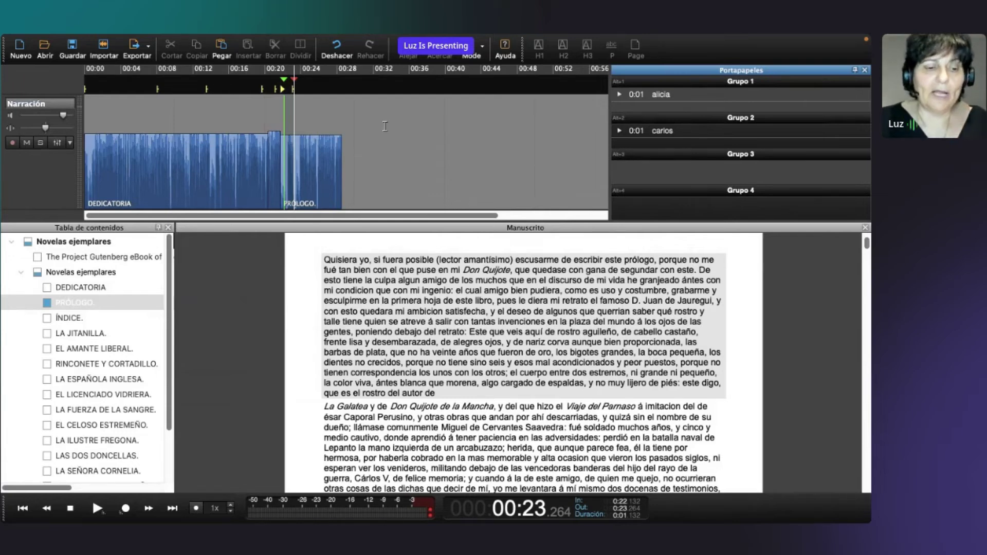
Show the Favoritos list and close the Portapapeles.
mouse_move(231, 37)
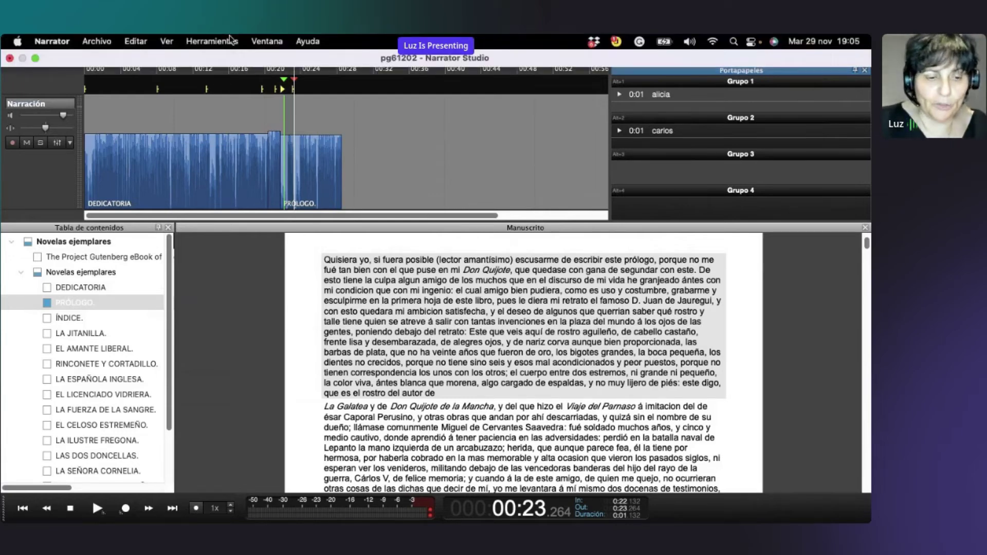
click(169, 42)
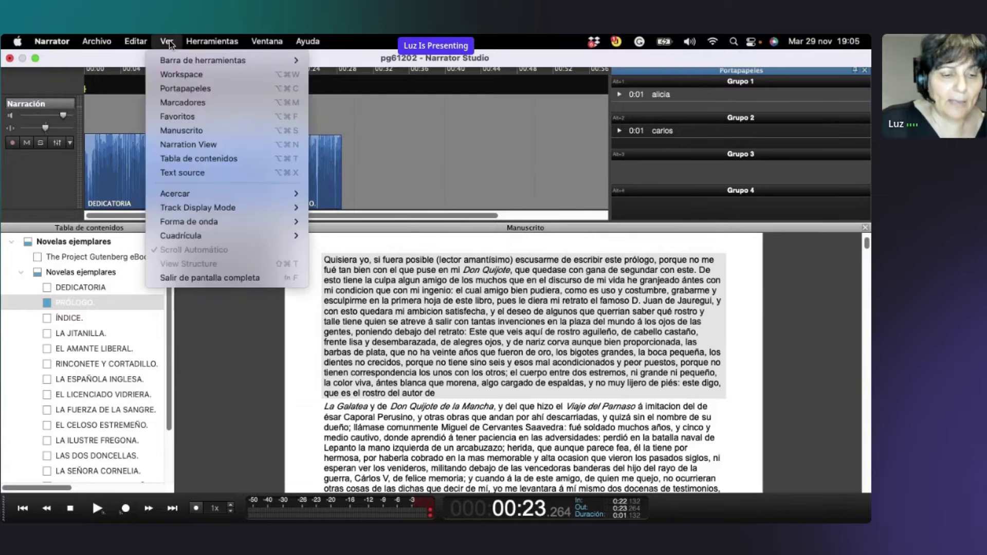
click(180, 118)
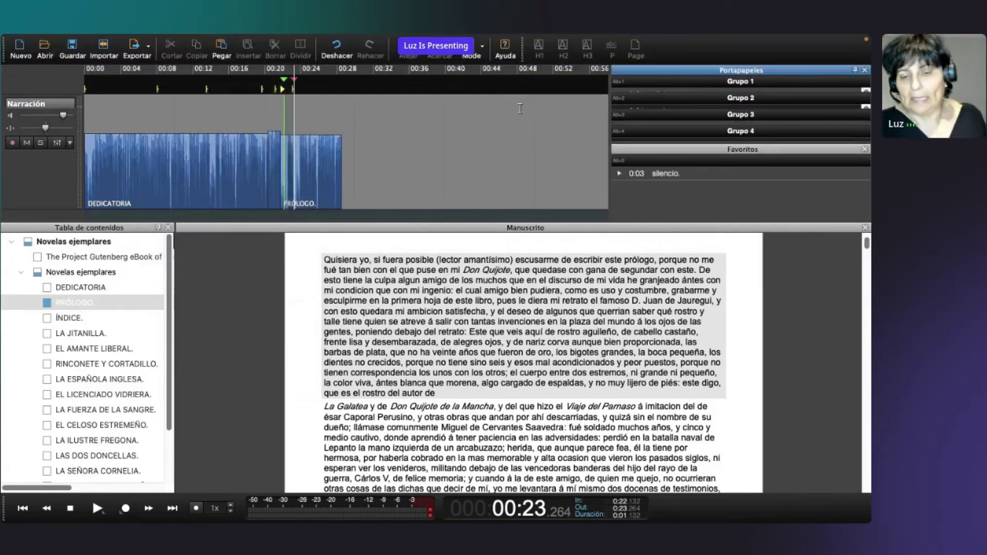
click(865, 71)
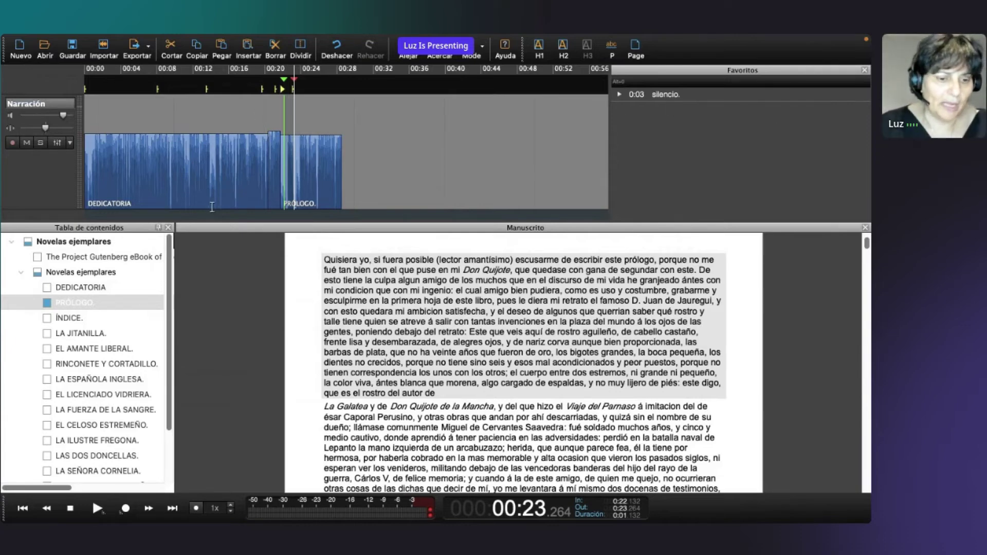
Select about 2.6 seconds in the middle of the Dedicatoria recording, delete that audio, and undo the deletion.
drag(208, 206, 184, 199)
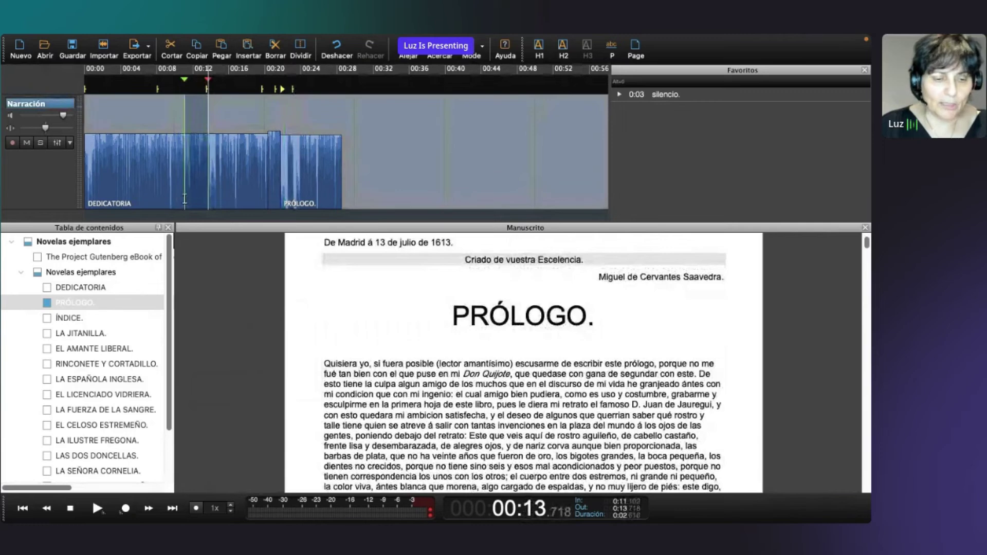
click(190, 172)
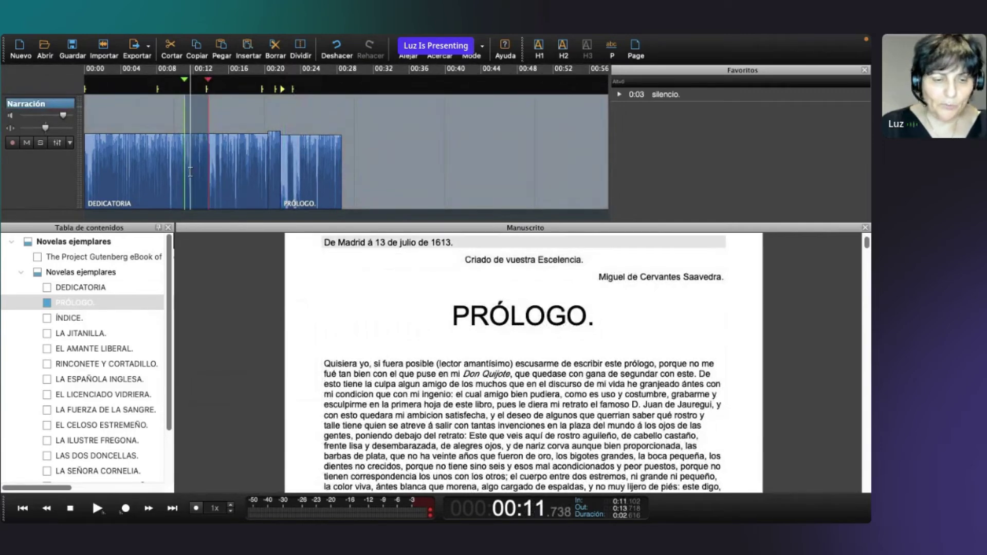
key(Delete)
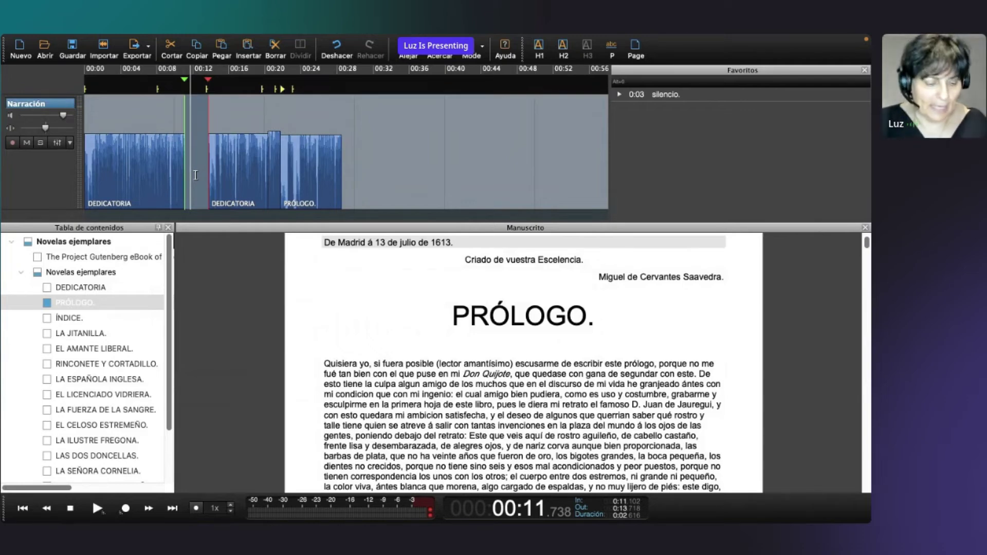
key(ctrl+z)
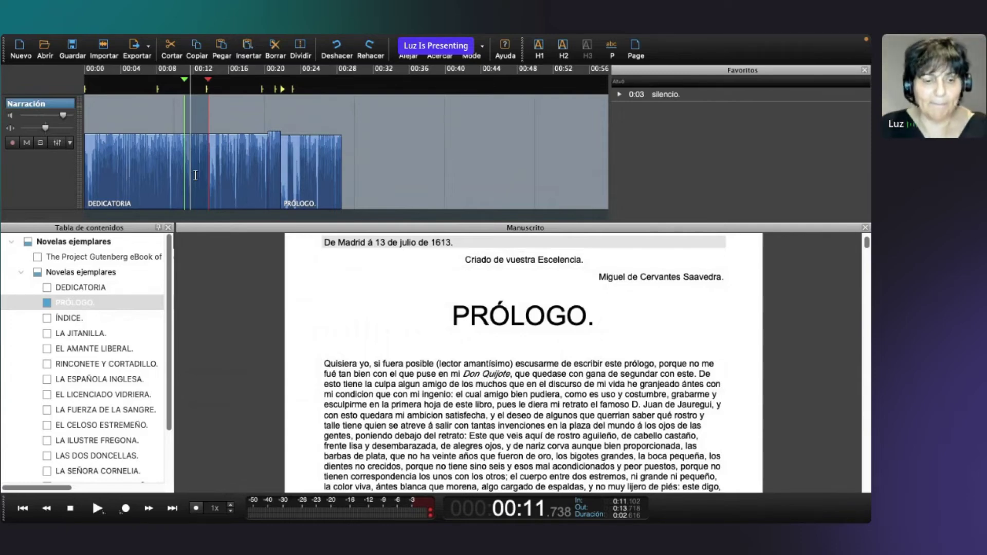
mouse_move(431, 522)
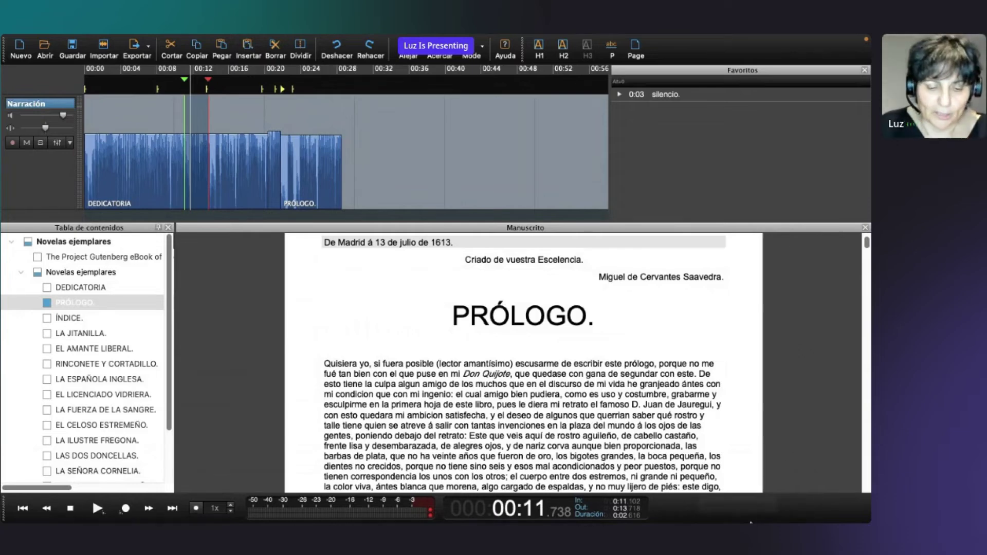
mouse_move(628, 516)
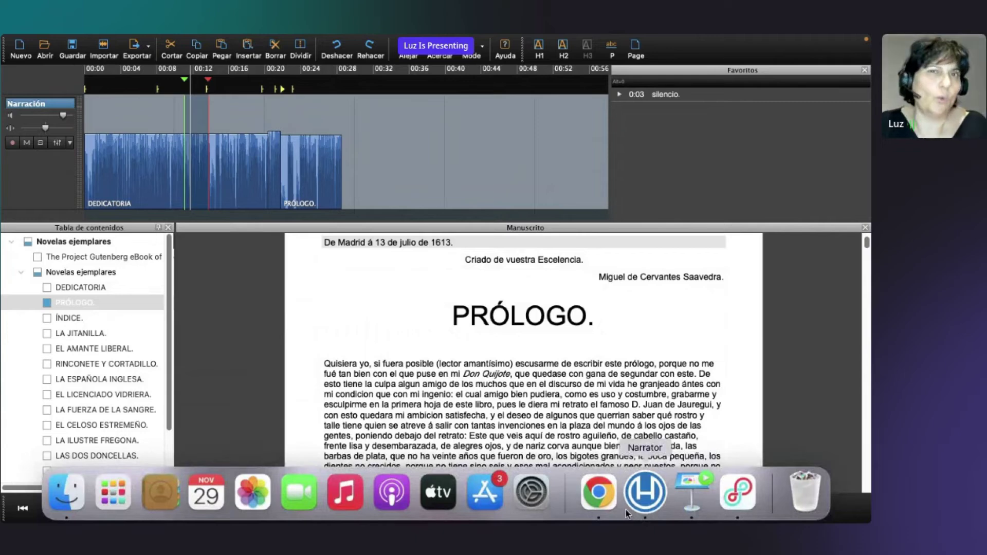